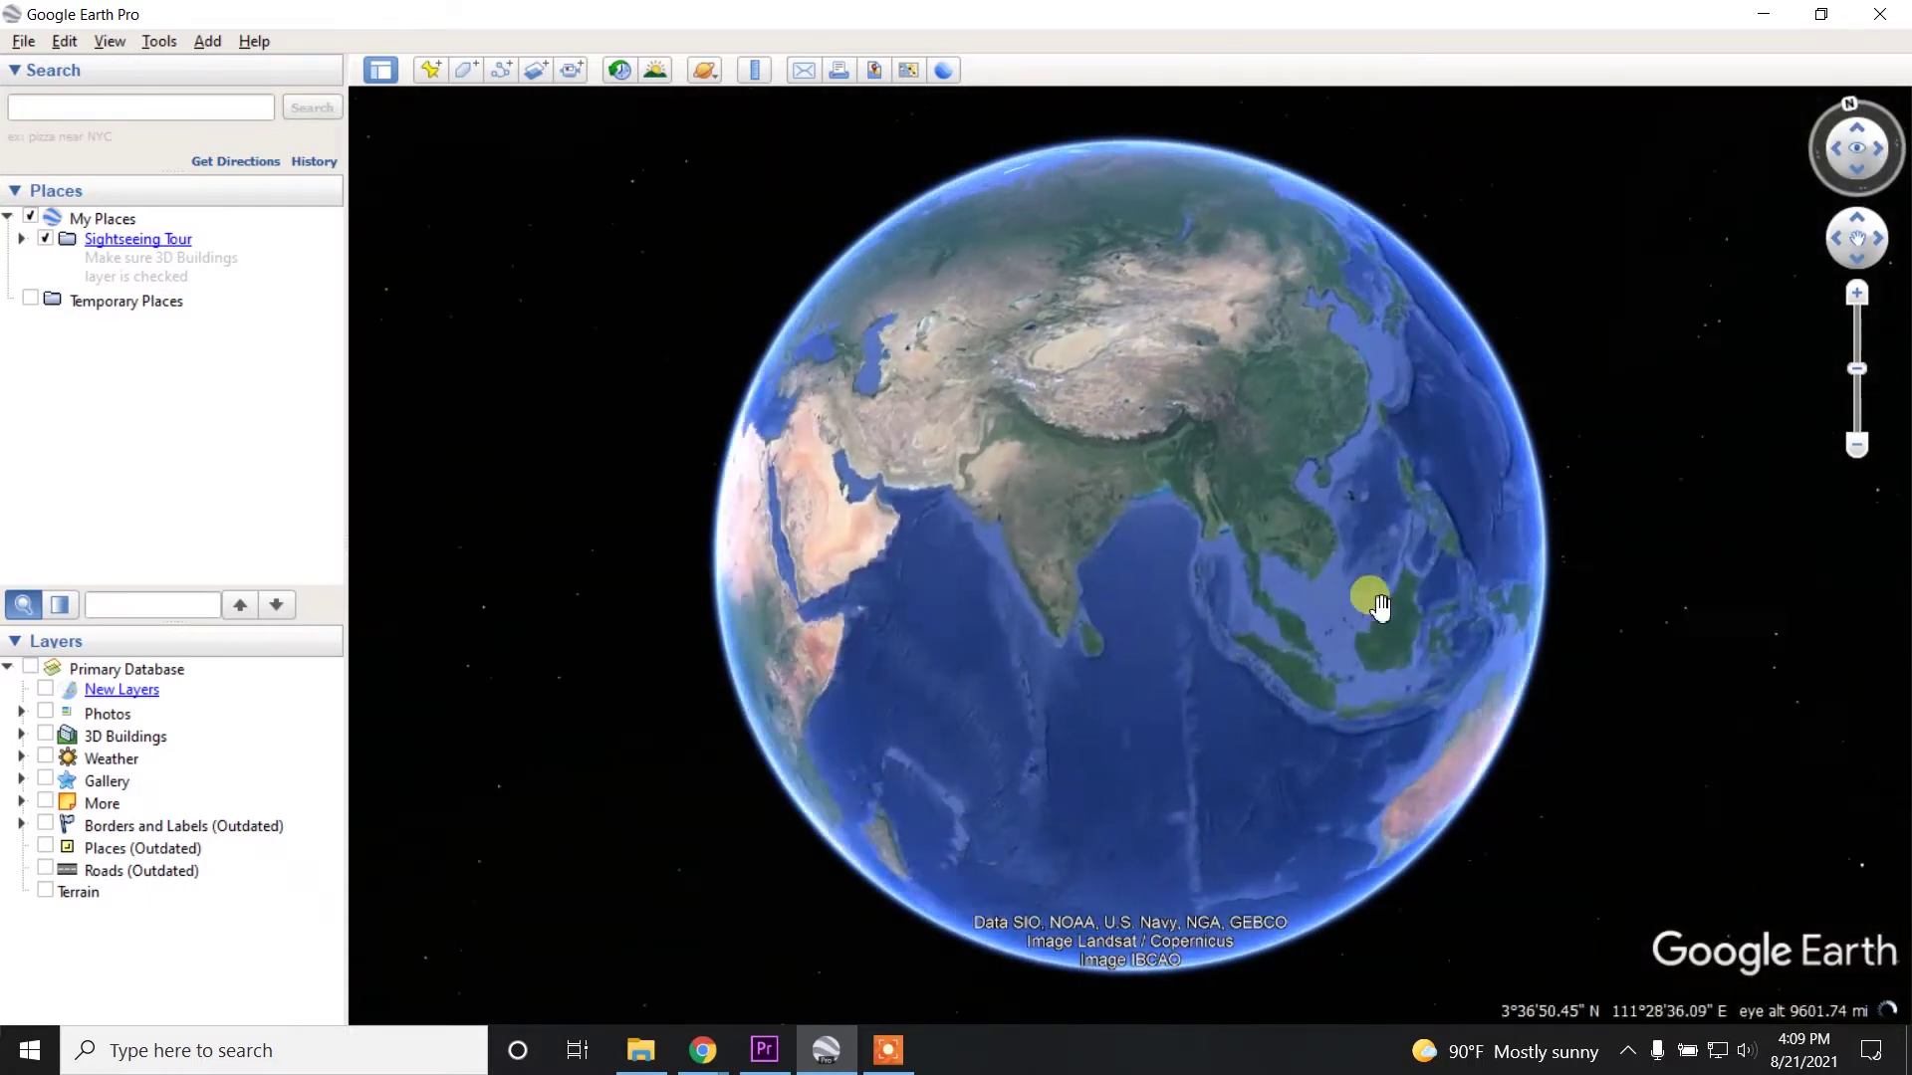
Step: Spin the globe, download Google Earth Pro via 'Agree and Download', and return to it
{"action": "left_click_drag", "start_coordinate": [1378, 602], "coordinate": [864, 668]}
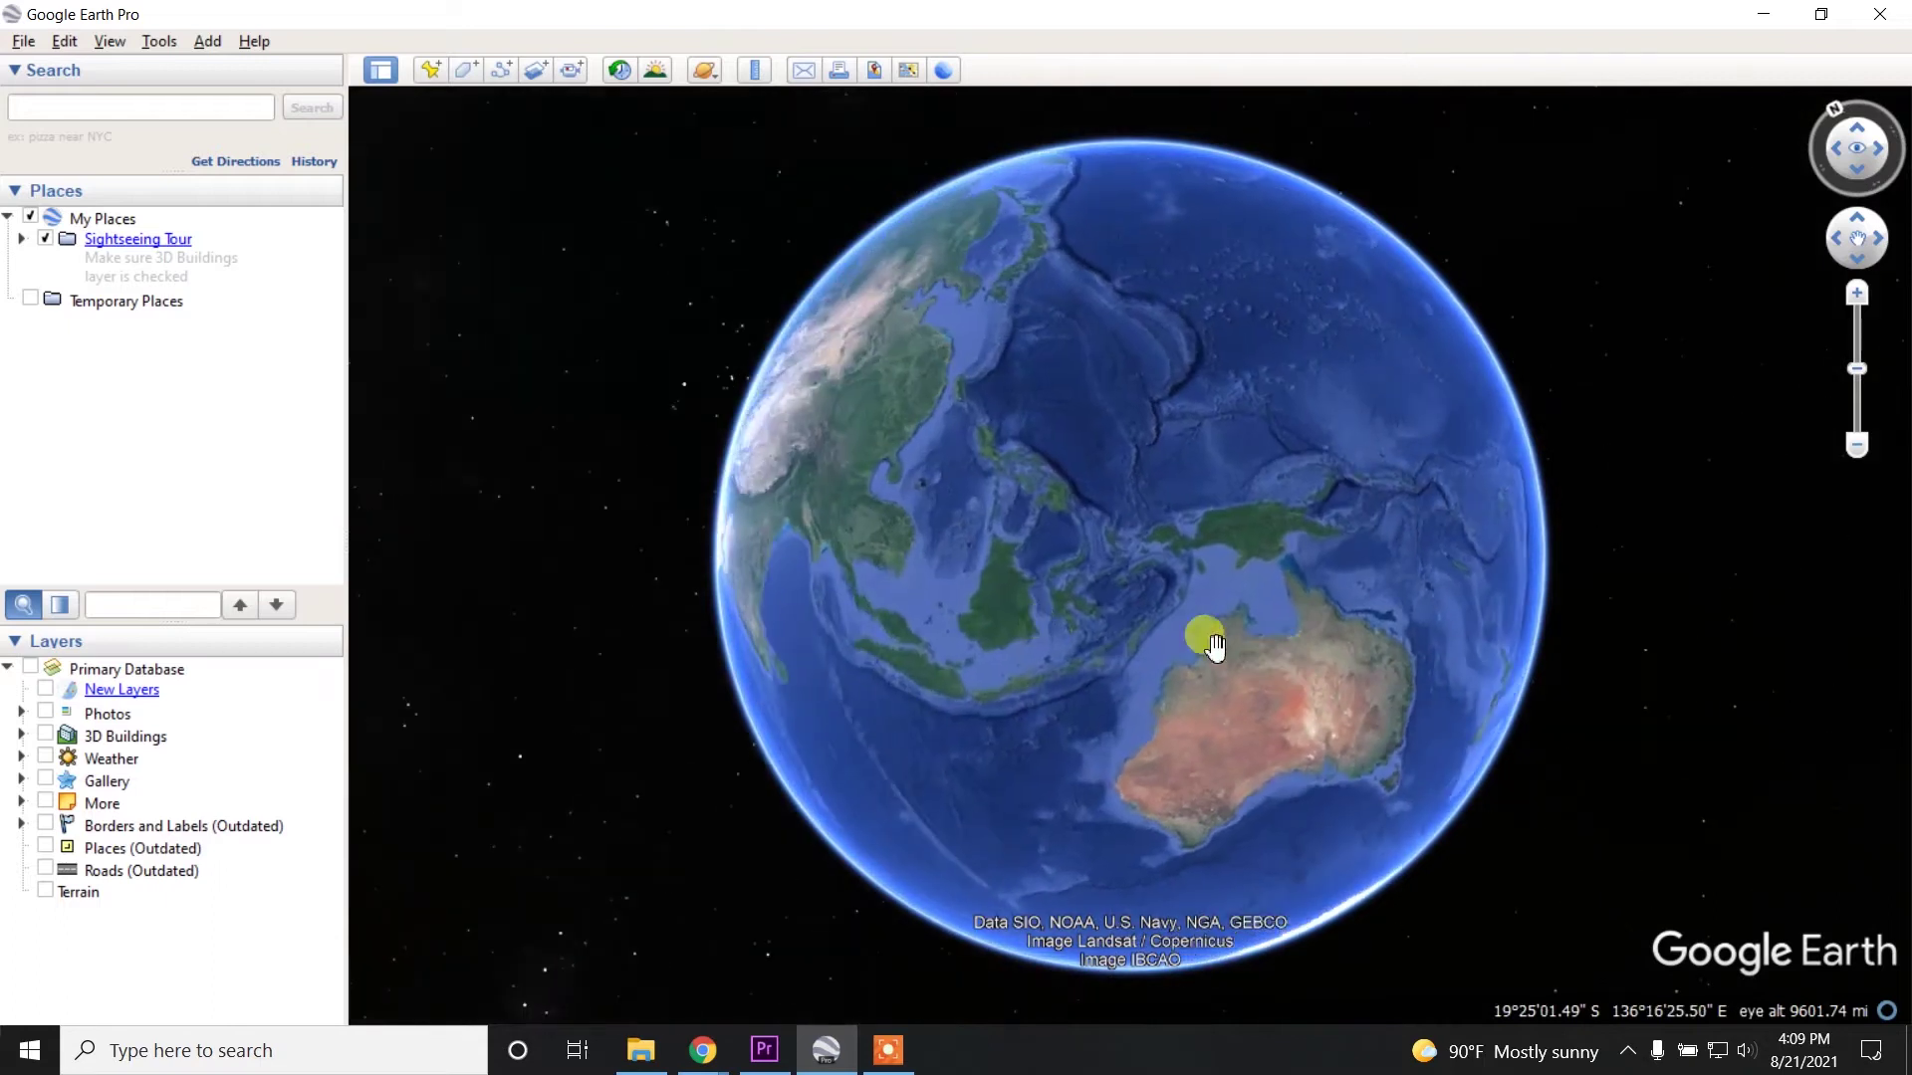
{"action": "left_click_drag", "start_coordinate": [1028, 542], "coordinate": [1055, 386]}
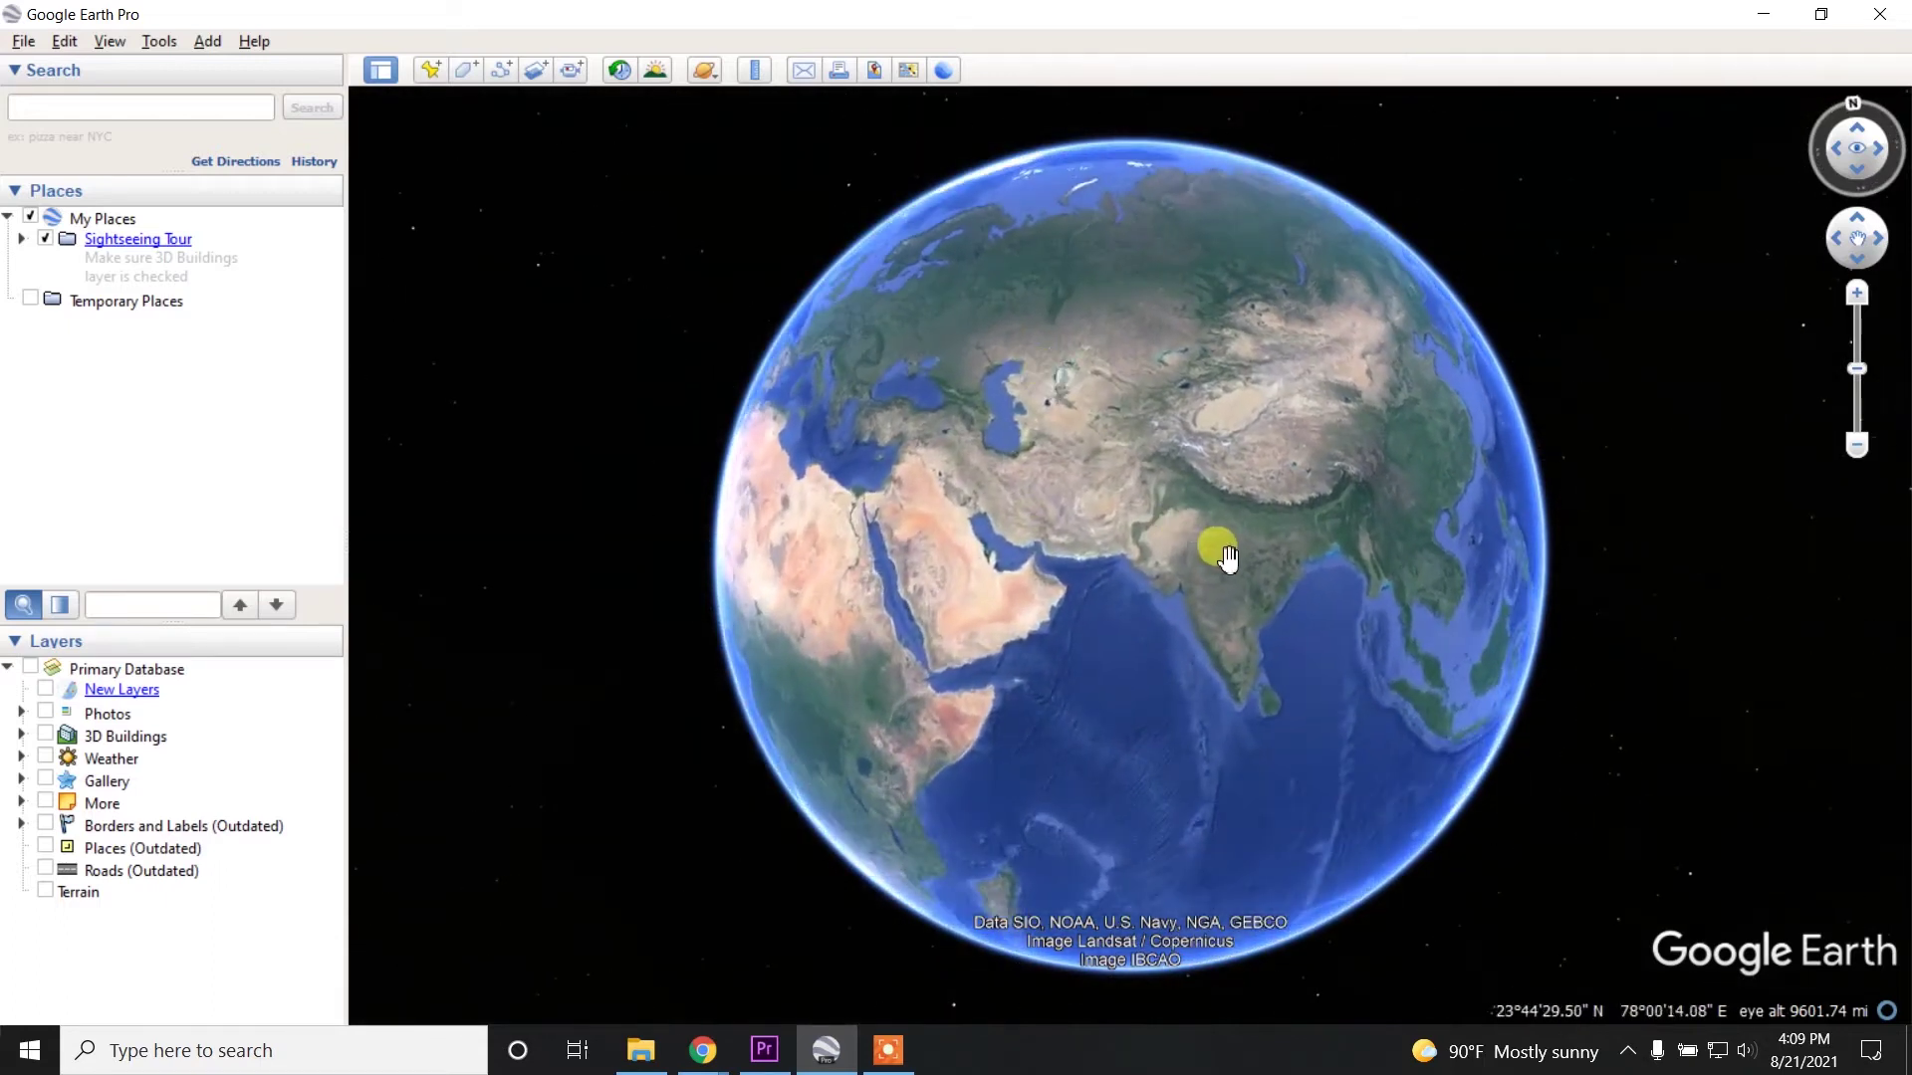
{"action": "scroll", "coordinate": [1215, 548], "scroll_direction": "up", "scroll_amount": 3}
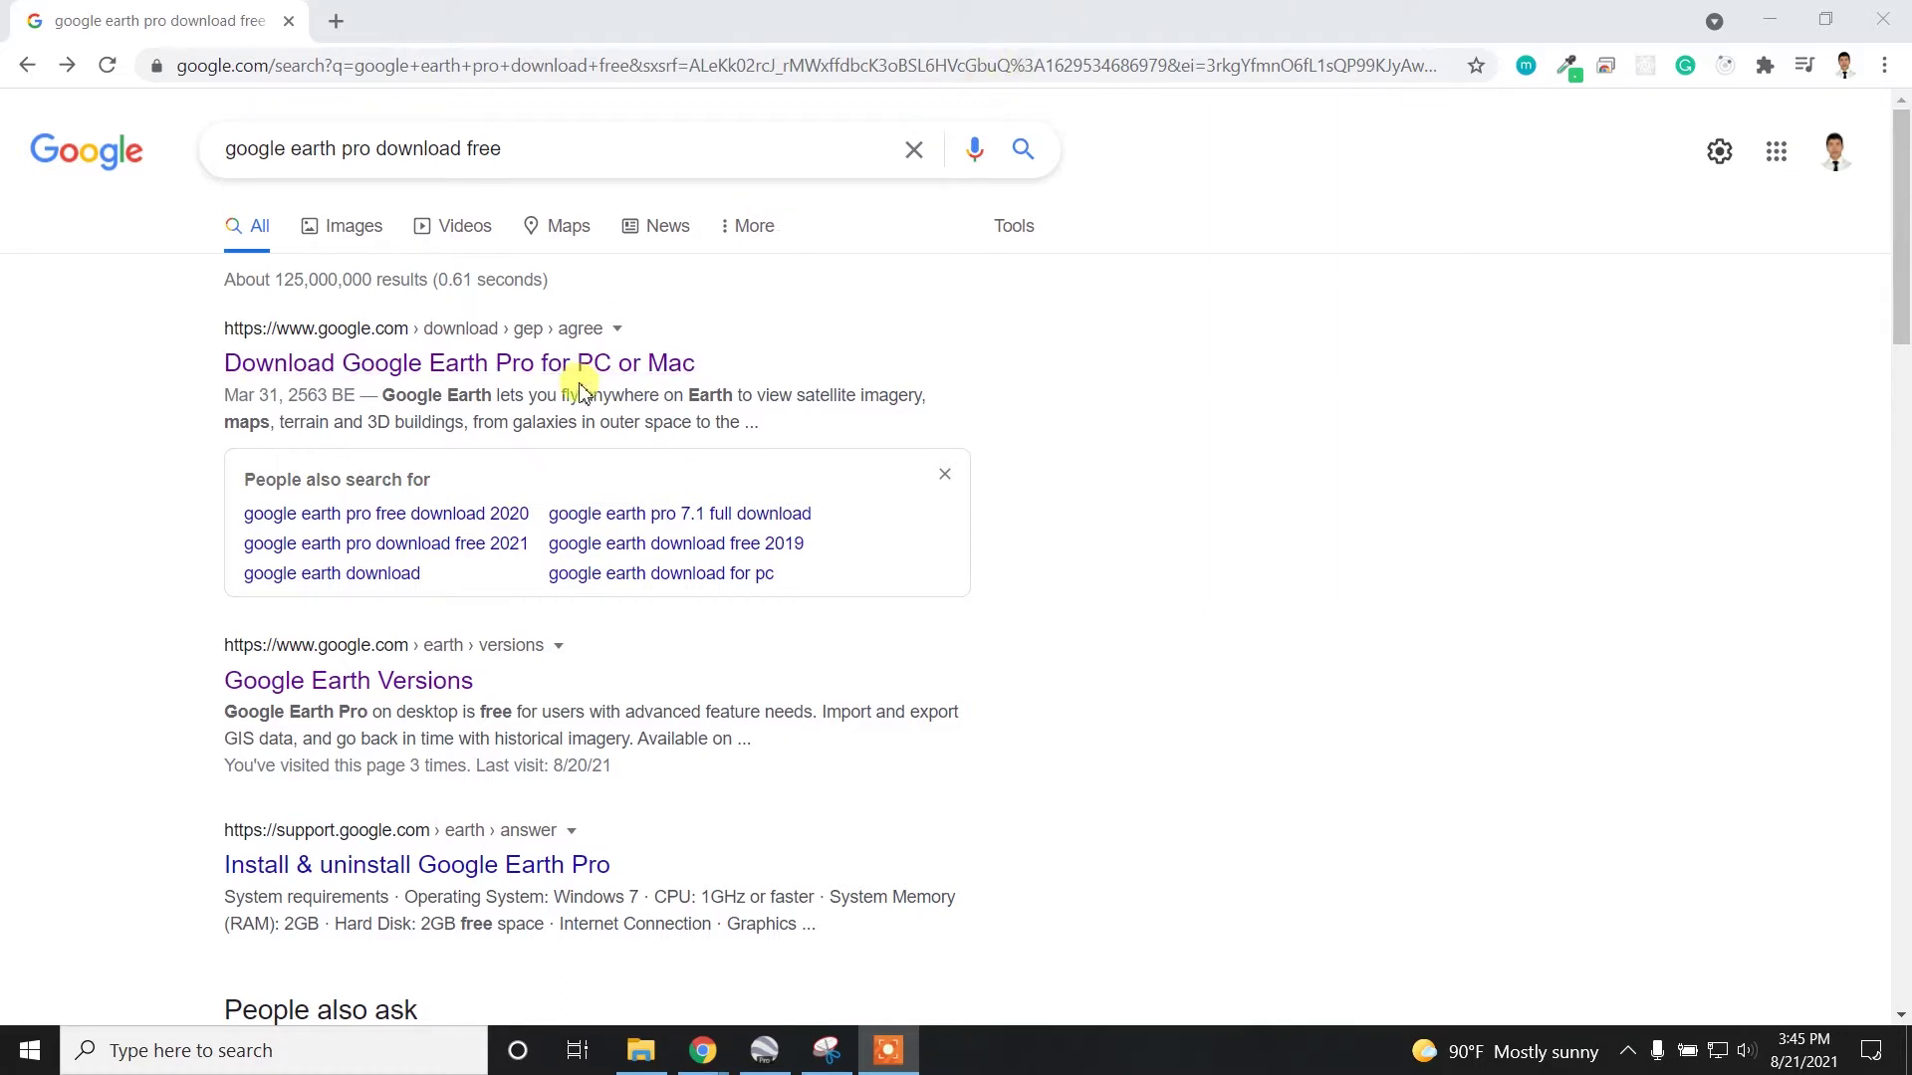
{"action": "left_click", "coordinate": [534, 367]}
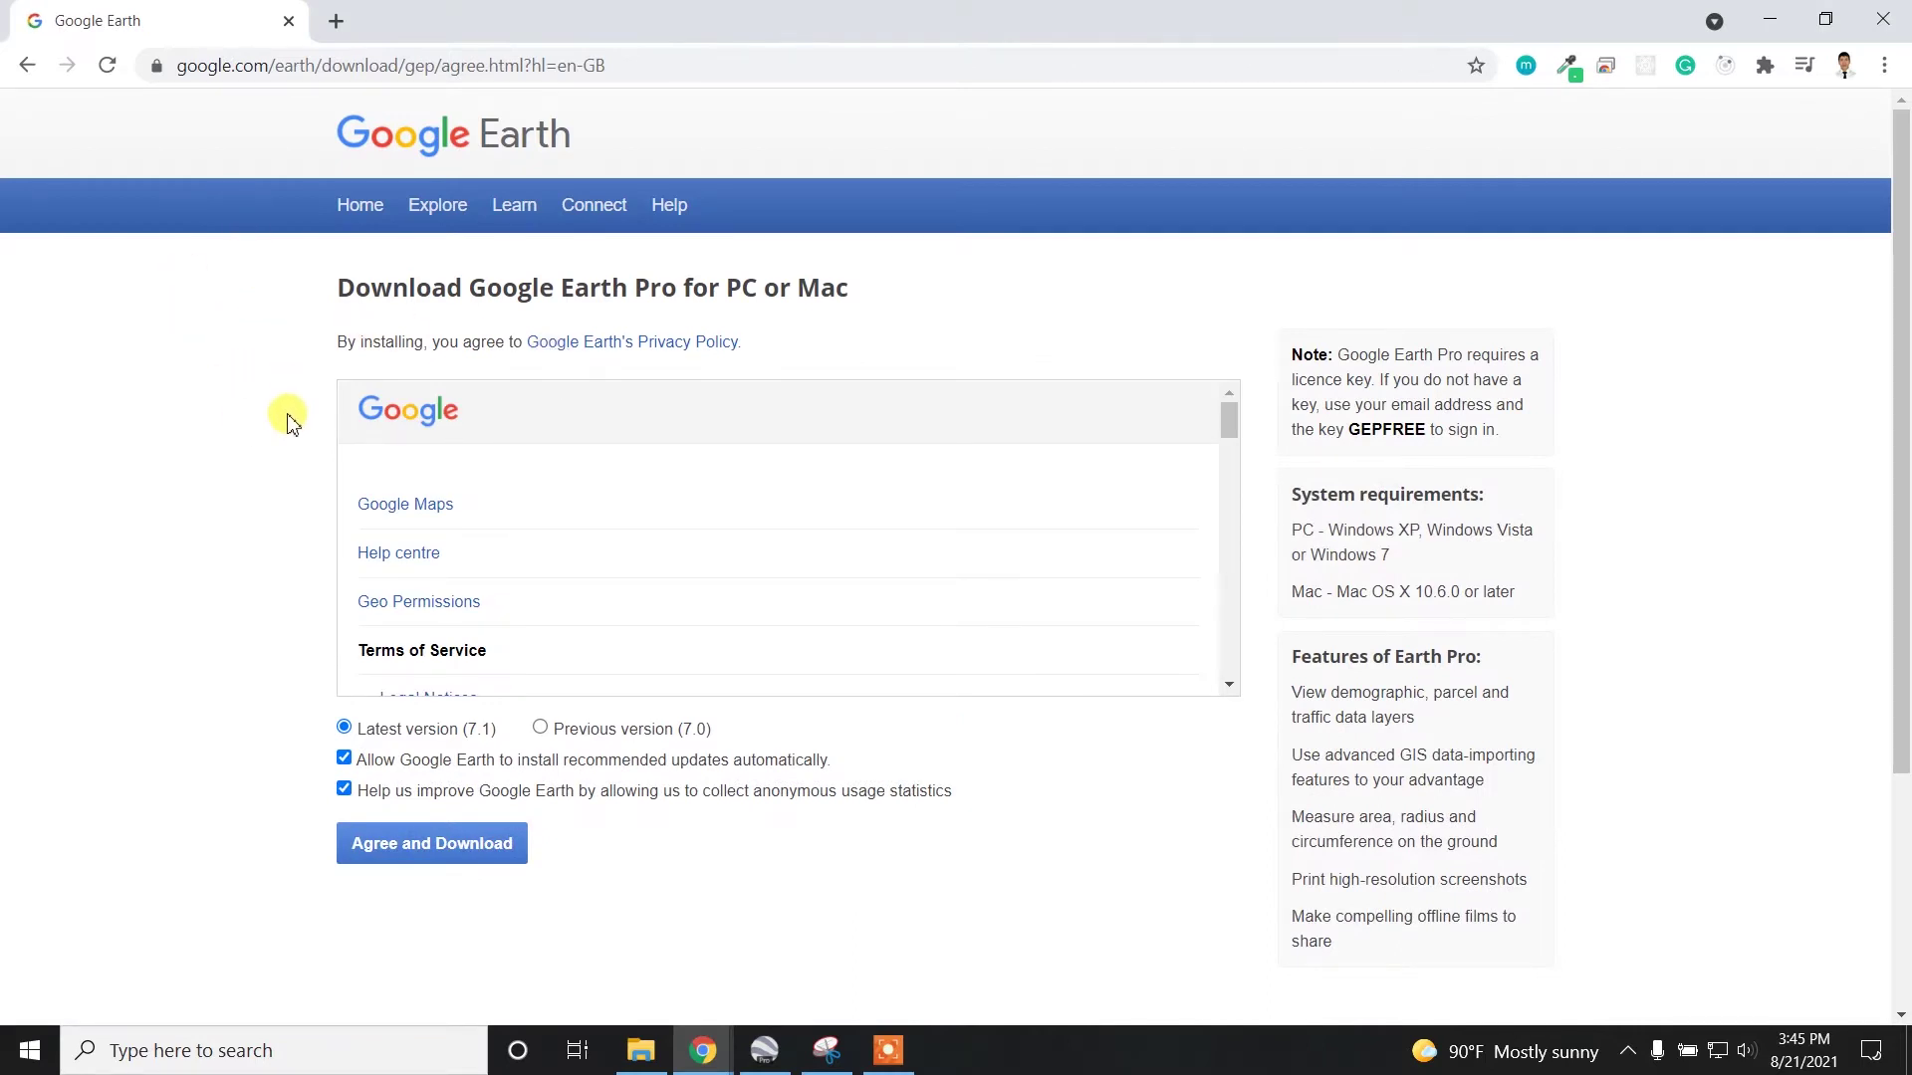
{"action": "left_click", "coordinate": [472, 850]}
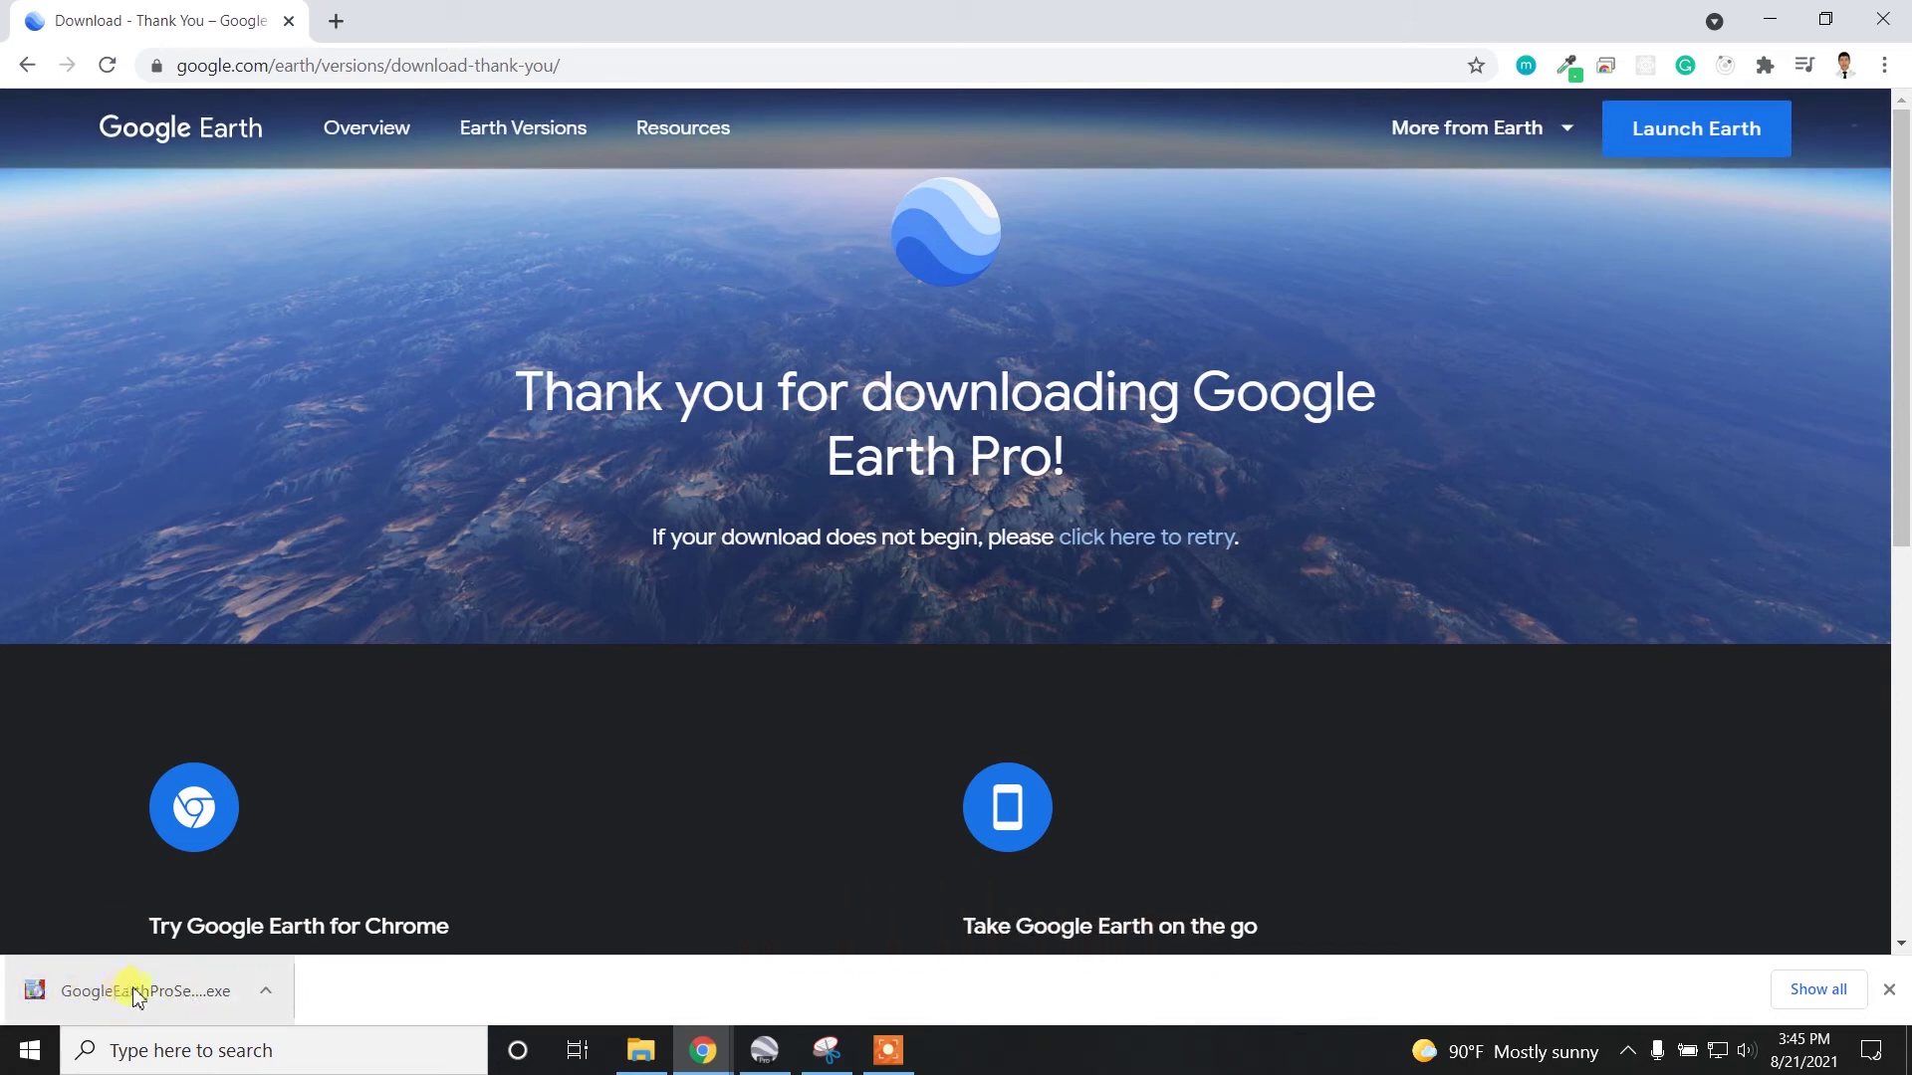
{"action": "left_click", "coordinate": [763, 1053]}
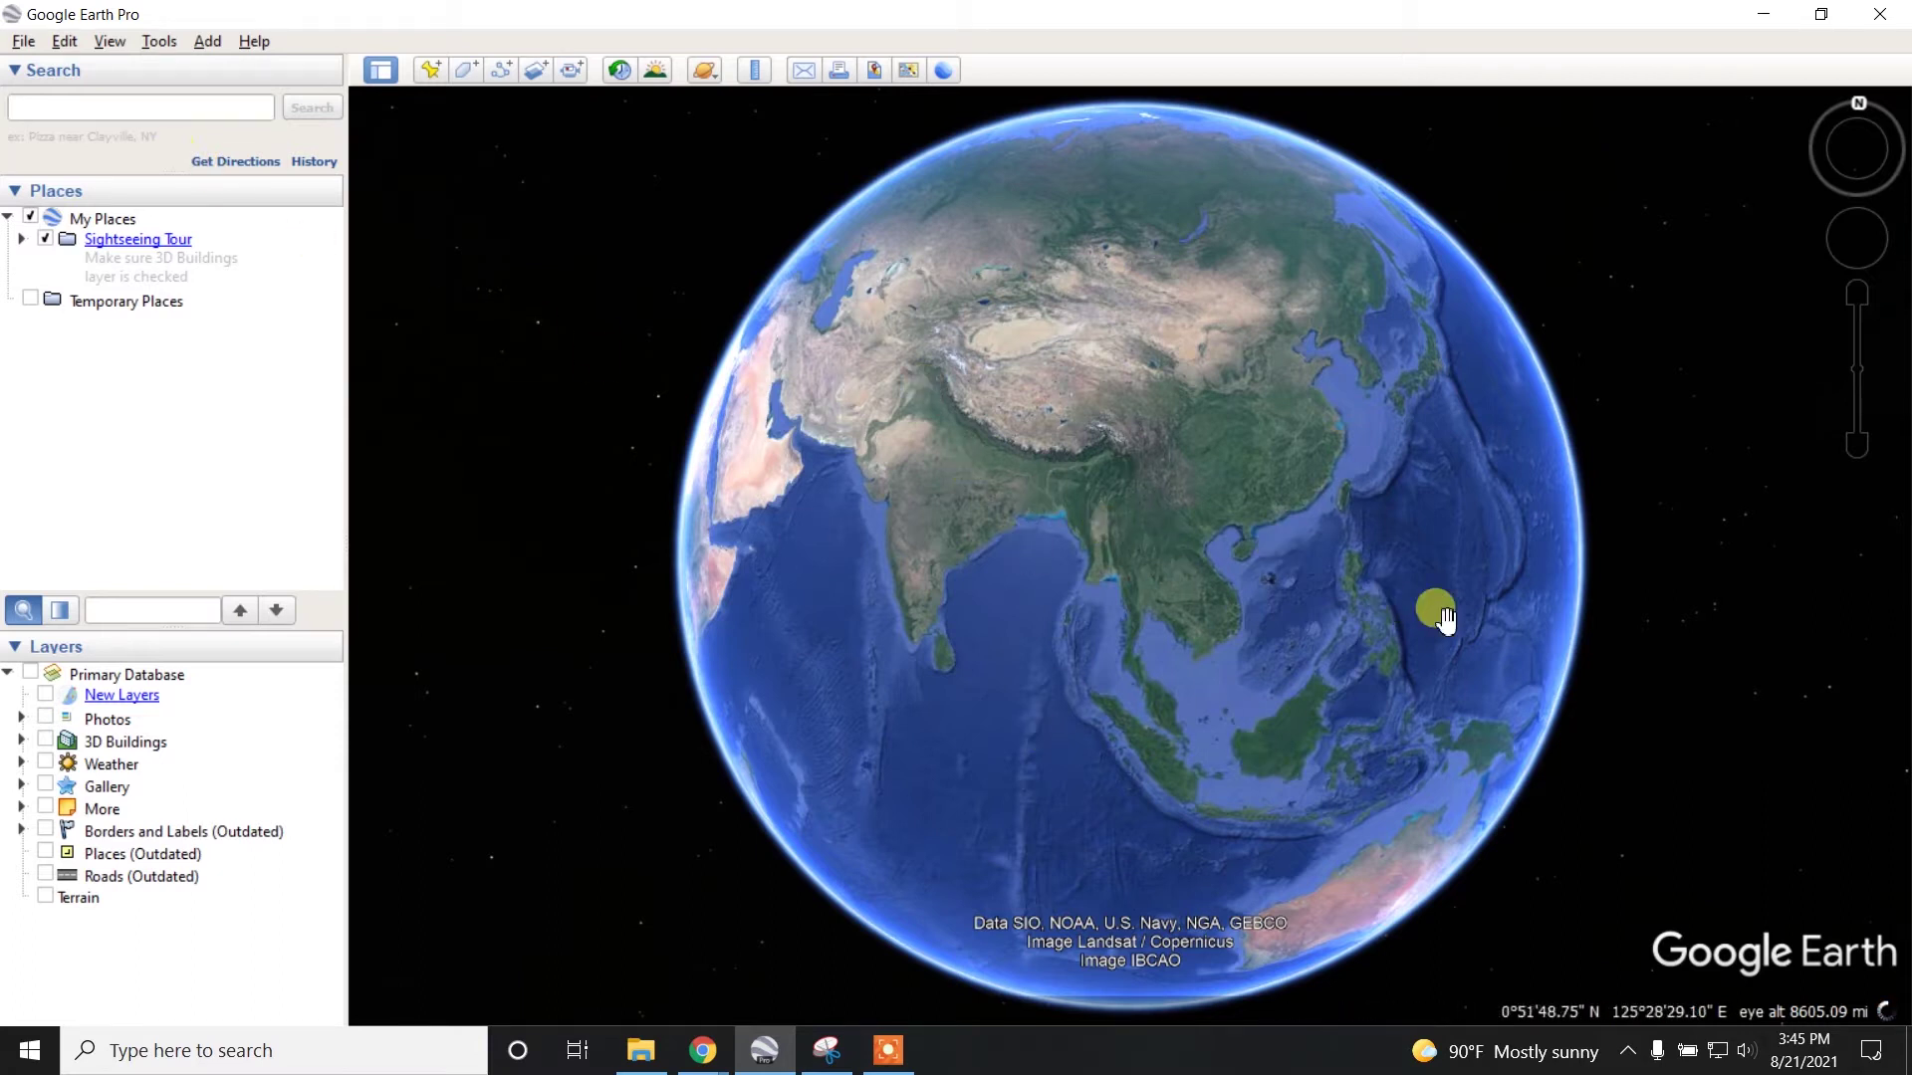
{"action": "scroll", "coordinate": [972, 542], "scroll_direction": "up", "scroll_amount": 3}
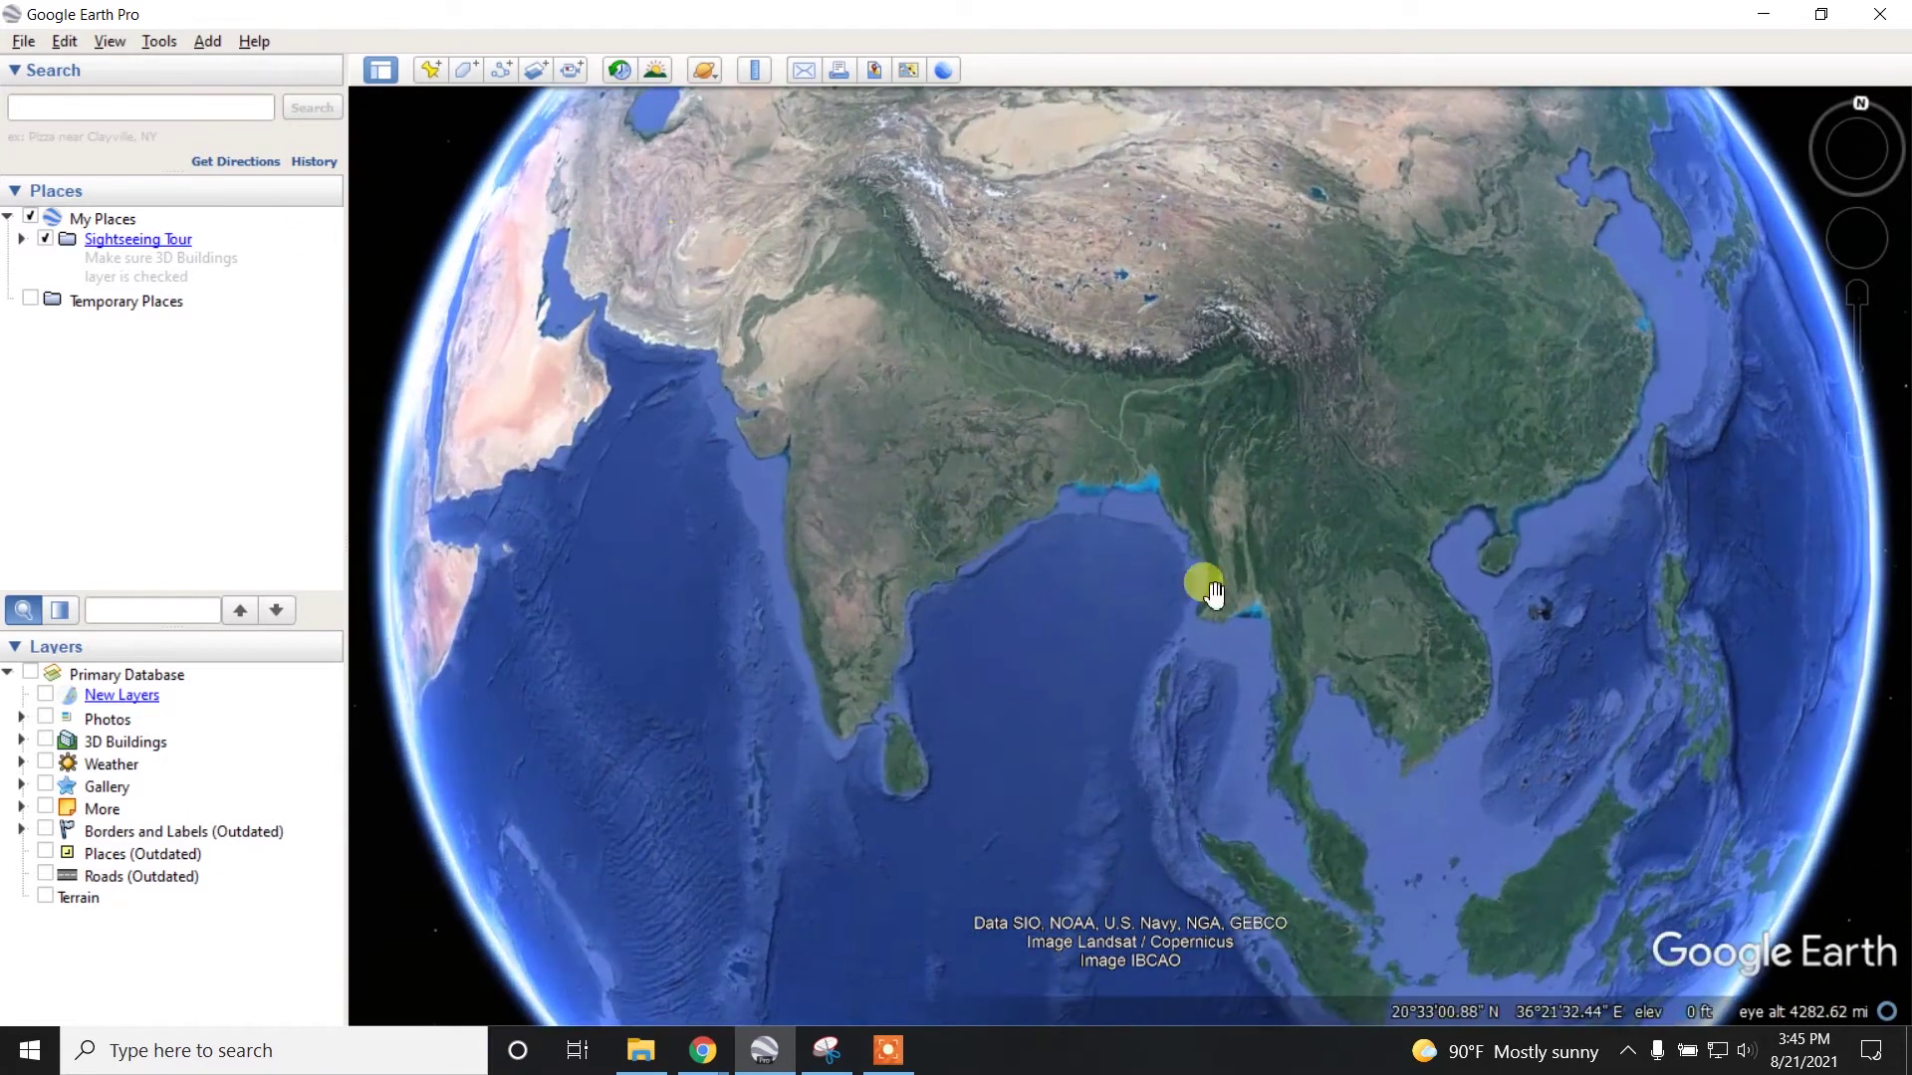
Step: Pan the globe to China and Japan, then switch from Earth to the Moon
{"action": "left_click_drag", "start_coordinate": [1136, 365], "coordinate": [965, 632]}
{"action": "left_click_drag", "start_coordinate": [1418, 492], "coordinate": [1030, 631]}
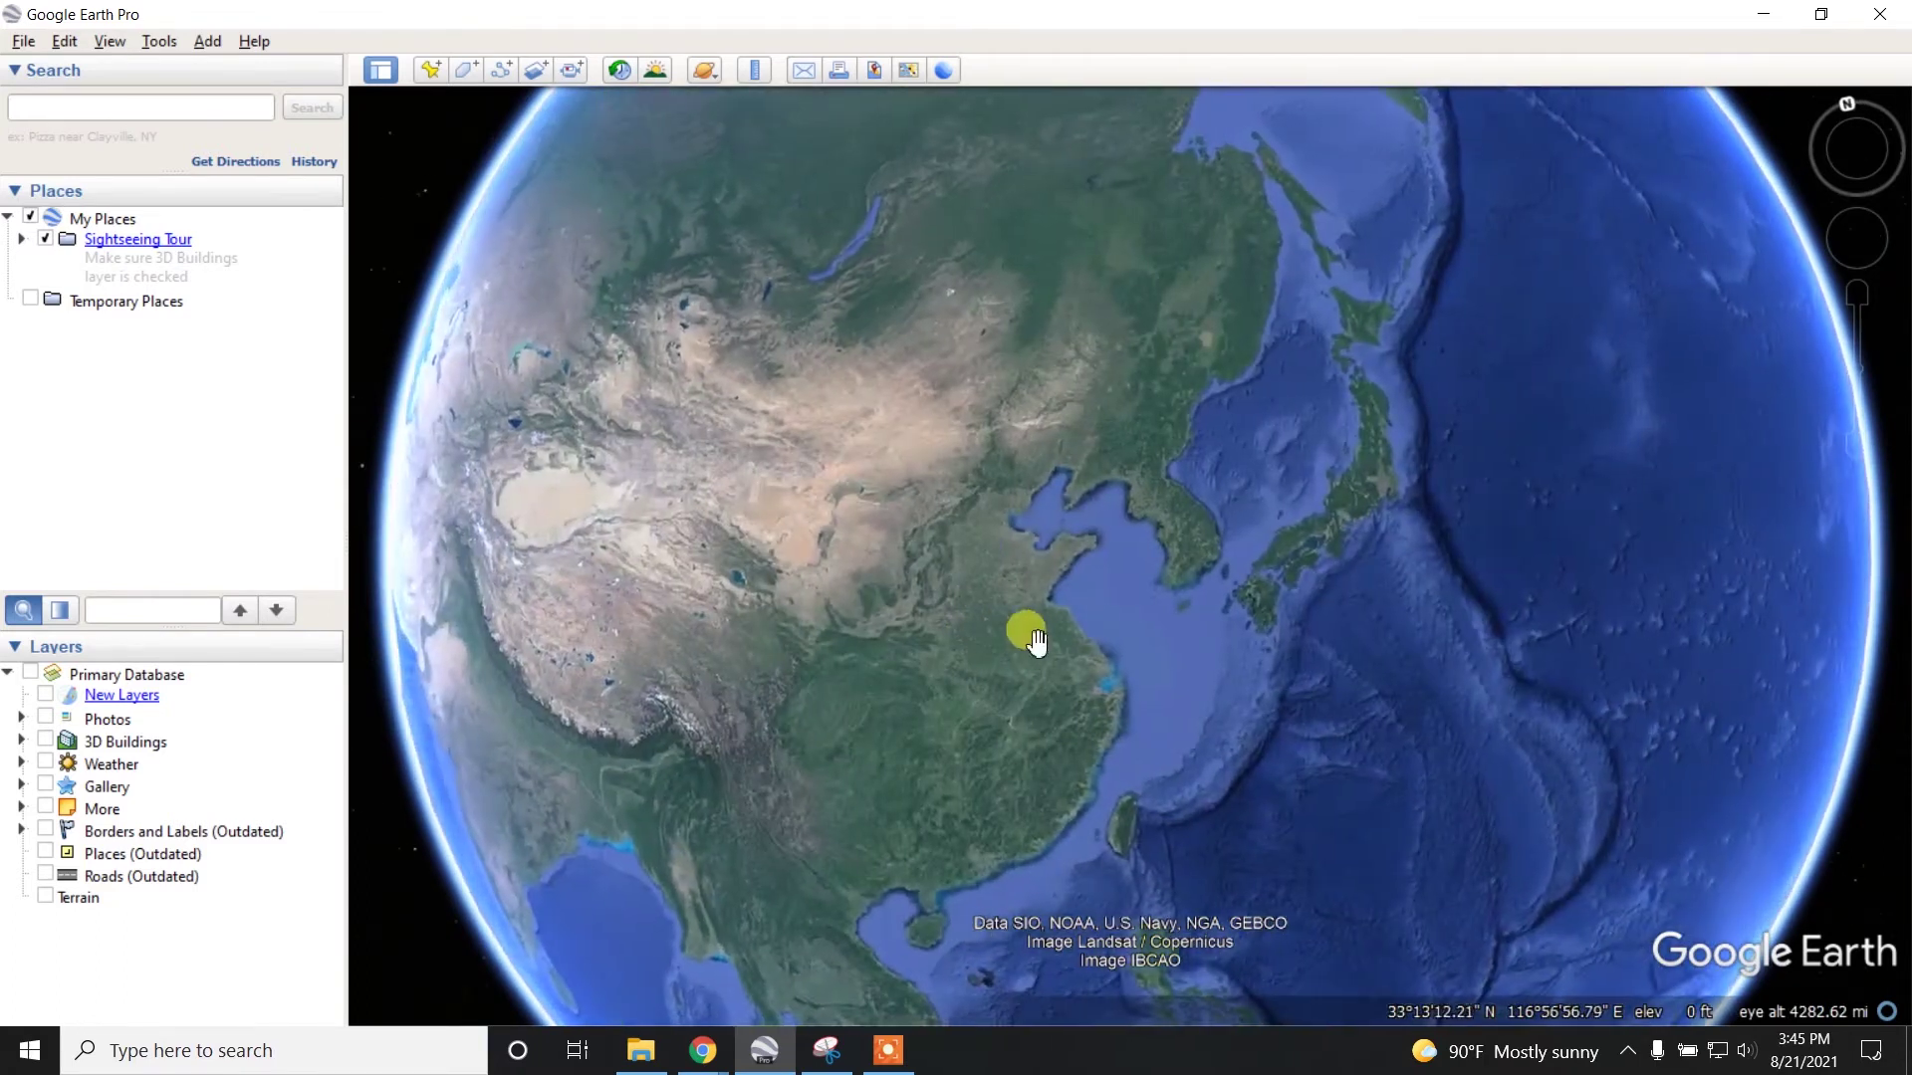
{"action": "left_click", "coordinate": [113, 42]}
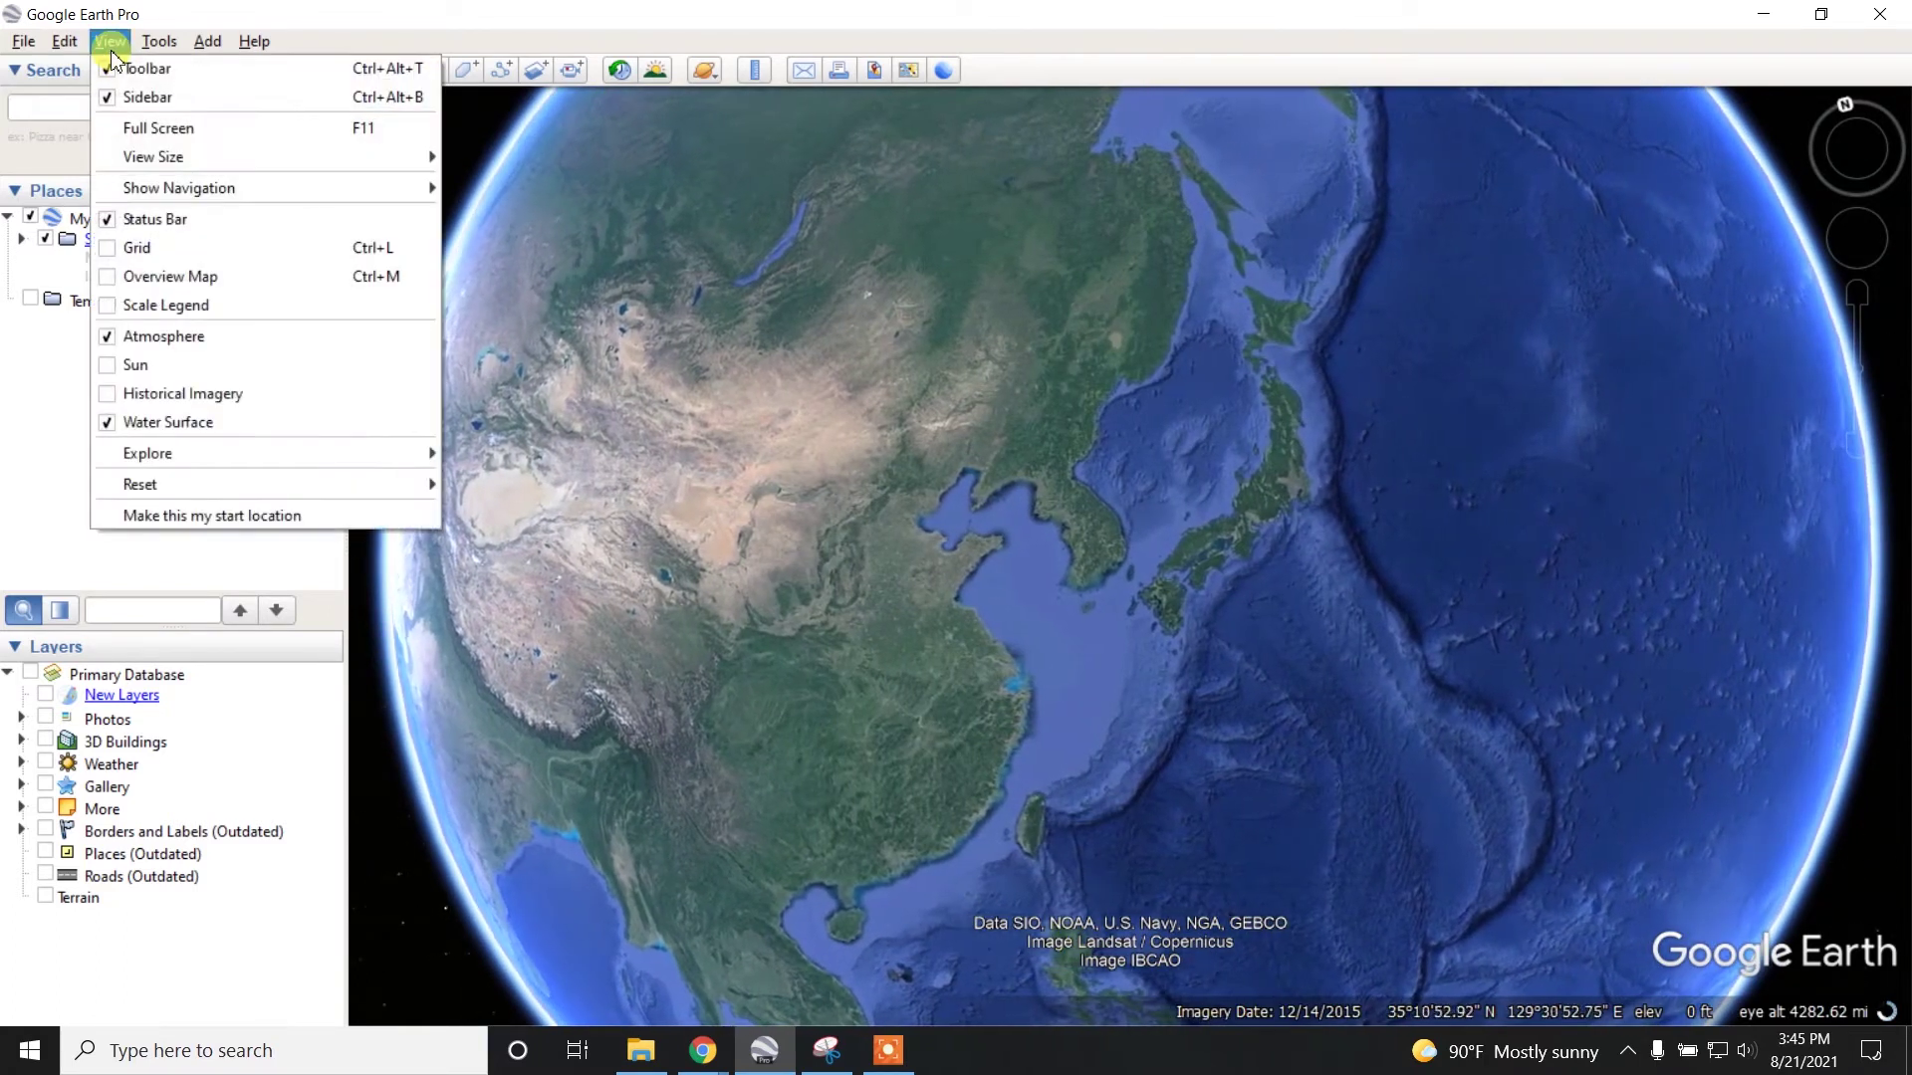
{"action": "mouse_move", "coordinate": [147, 454]}
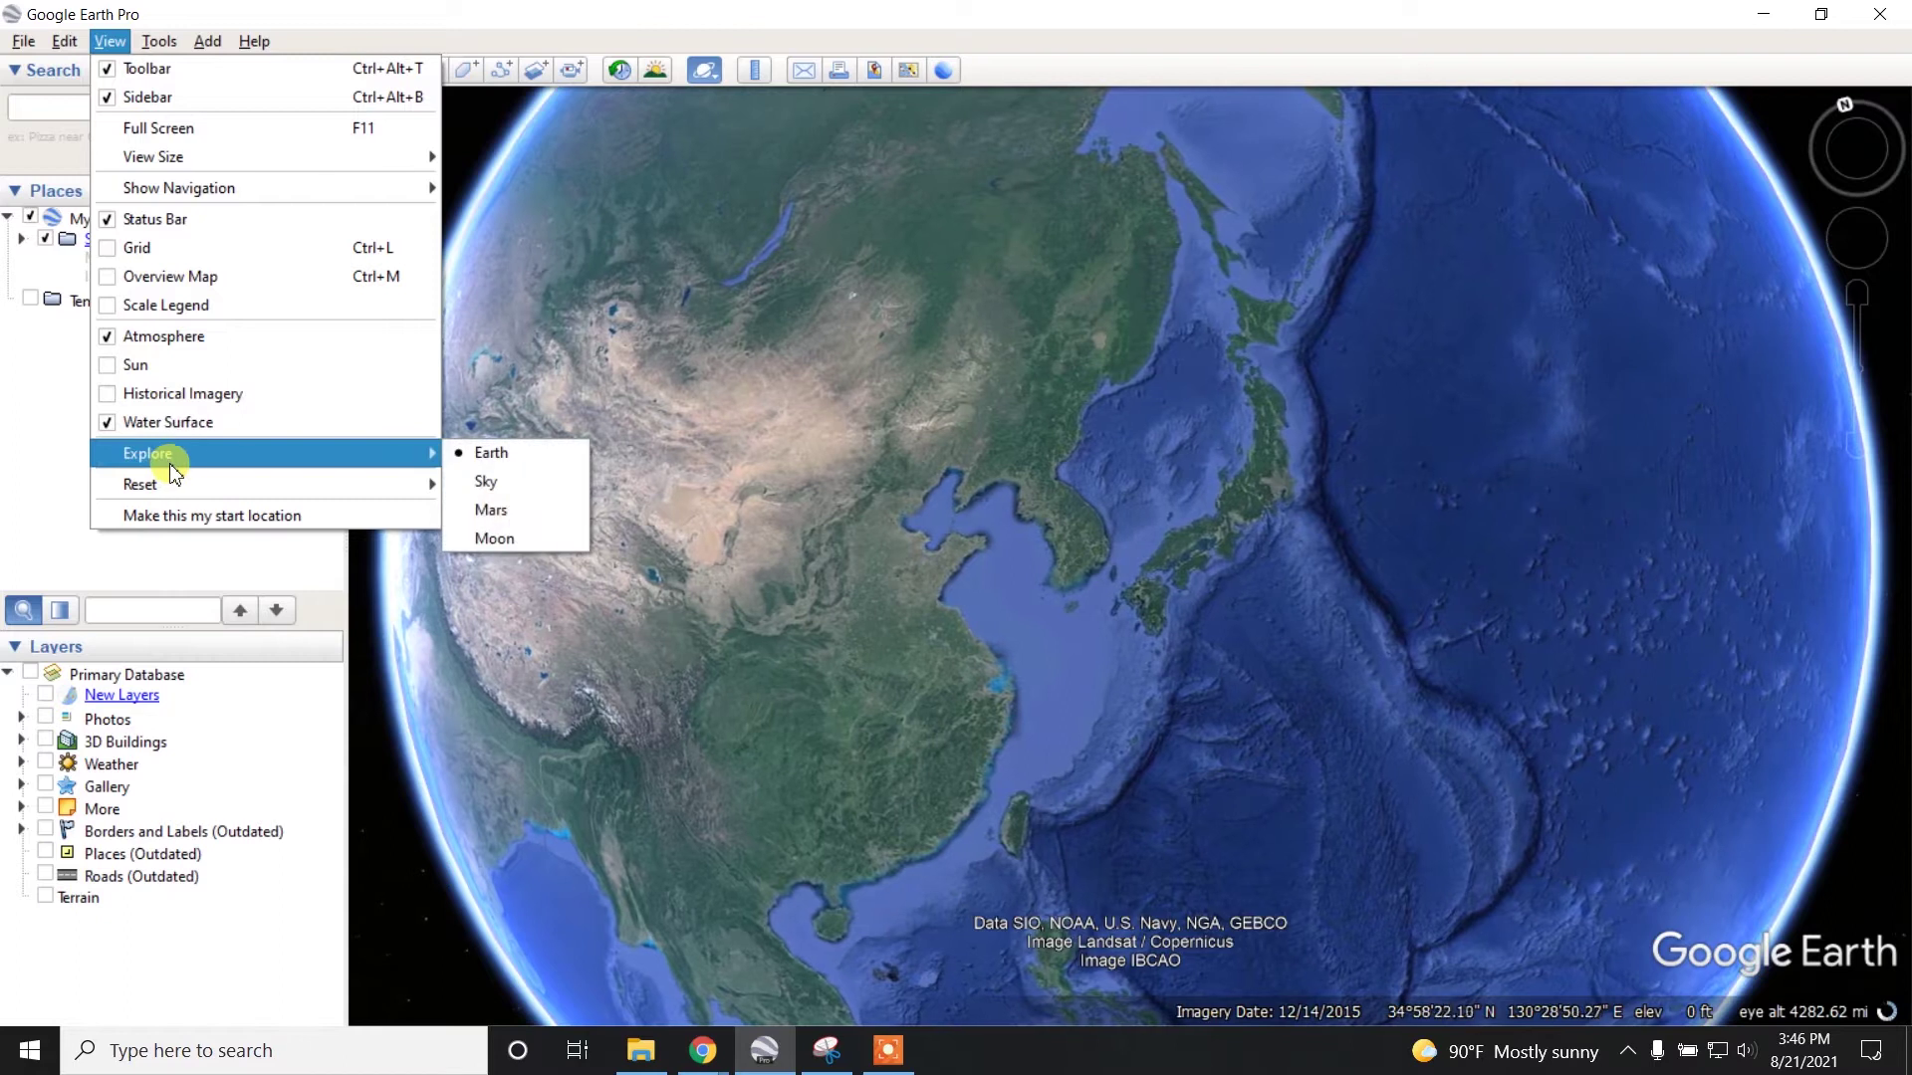
{"action": "left_click", "coordinate": [487, 538]}
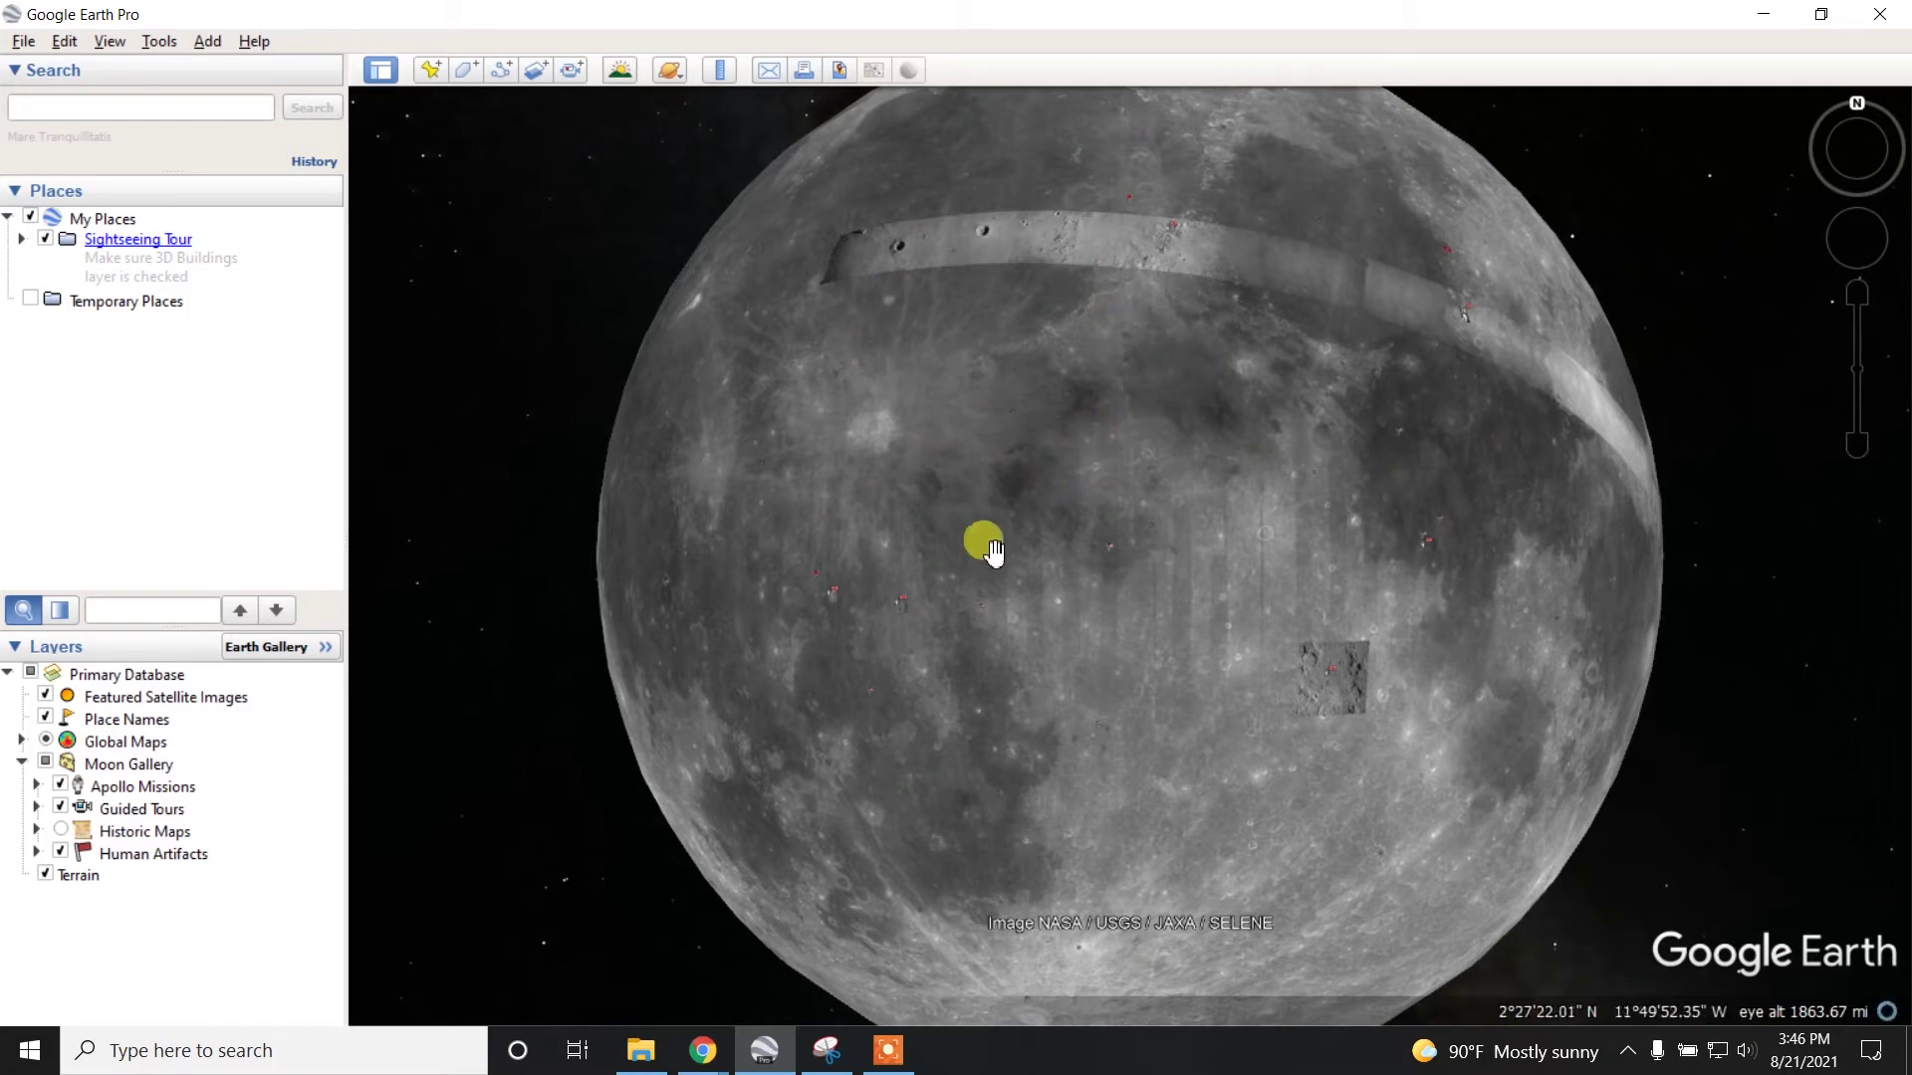
{"action": "scroll", "coordinate": [964, 628], "scroll_direction": "up", "scroll_amount": 3}
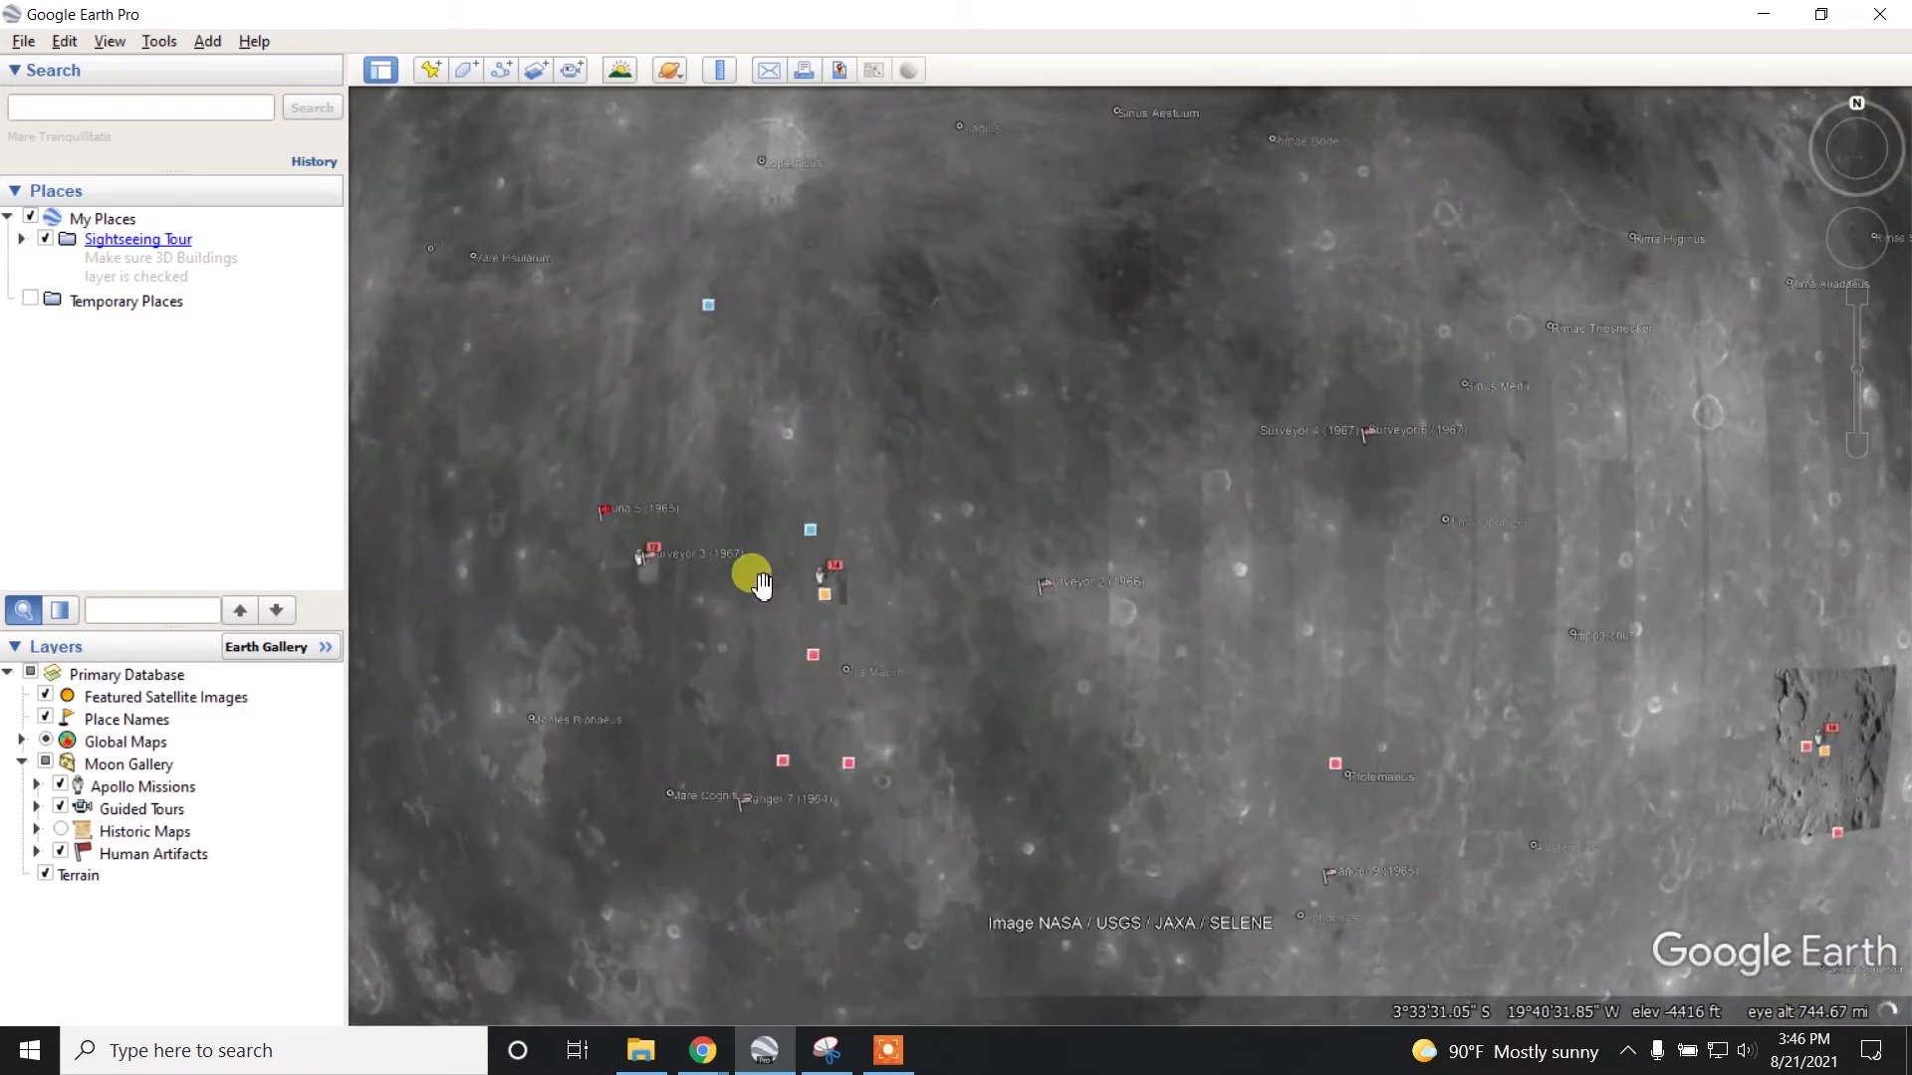
{"action": "scroll", "coordinate": [798, 587], "scroll_direction": "up", "scroll_amount": 2}
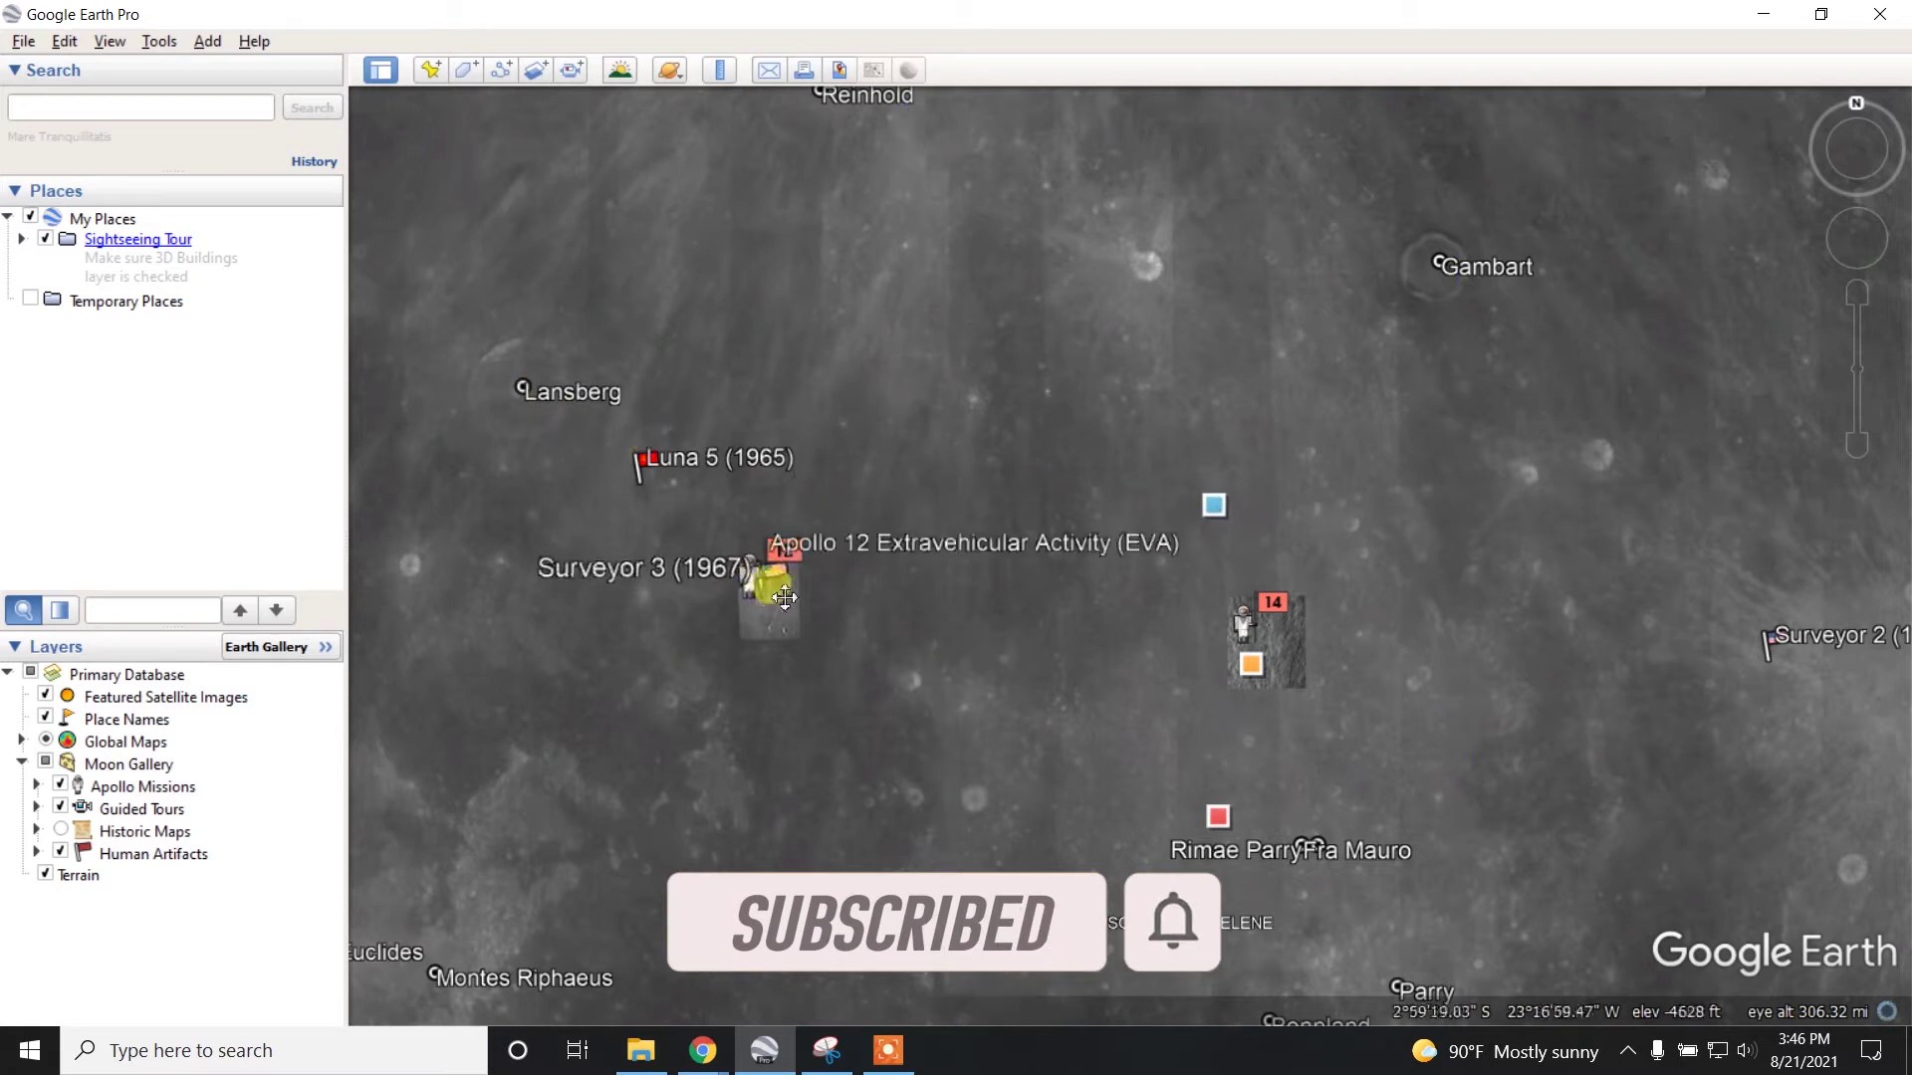
{"action": "scroll", "coordinate": [770, 587], "scroll_direction": "up", "scroll_amount": 1}
{"action": "scroll", "coordinate": [769, 587], "scroll_direction": "up", "scroll_amount": 1}
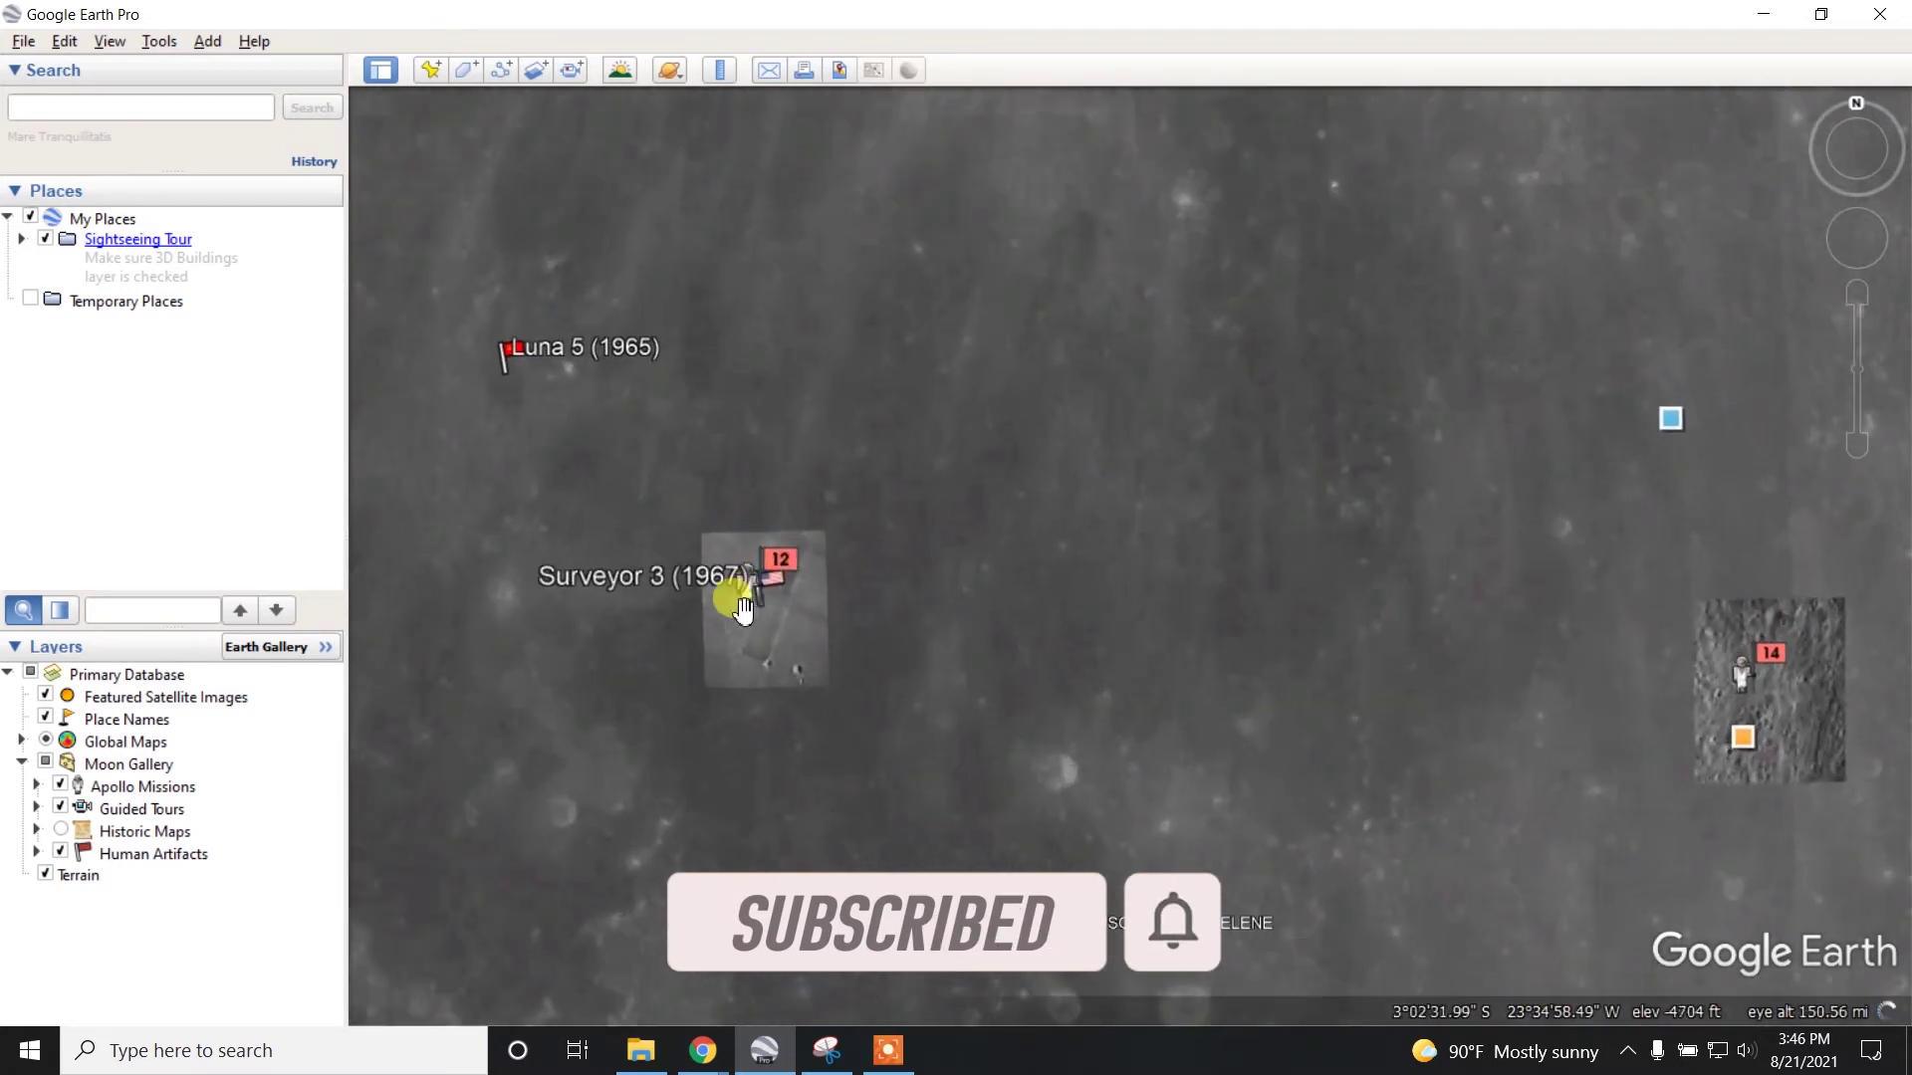
{"action": "left_click", "coordinate": [506, 351]}
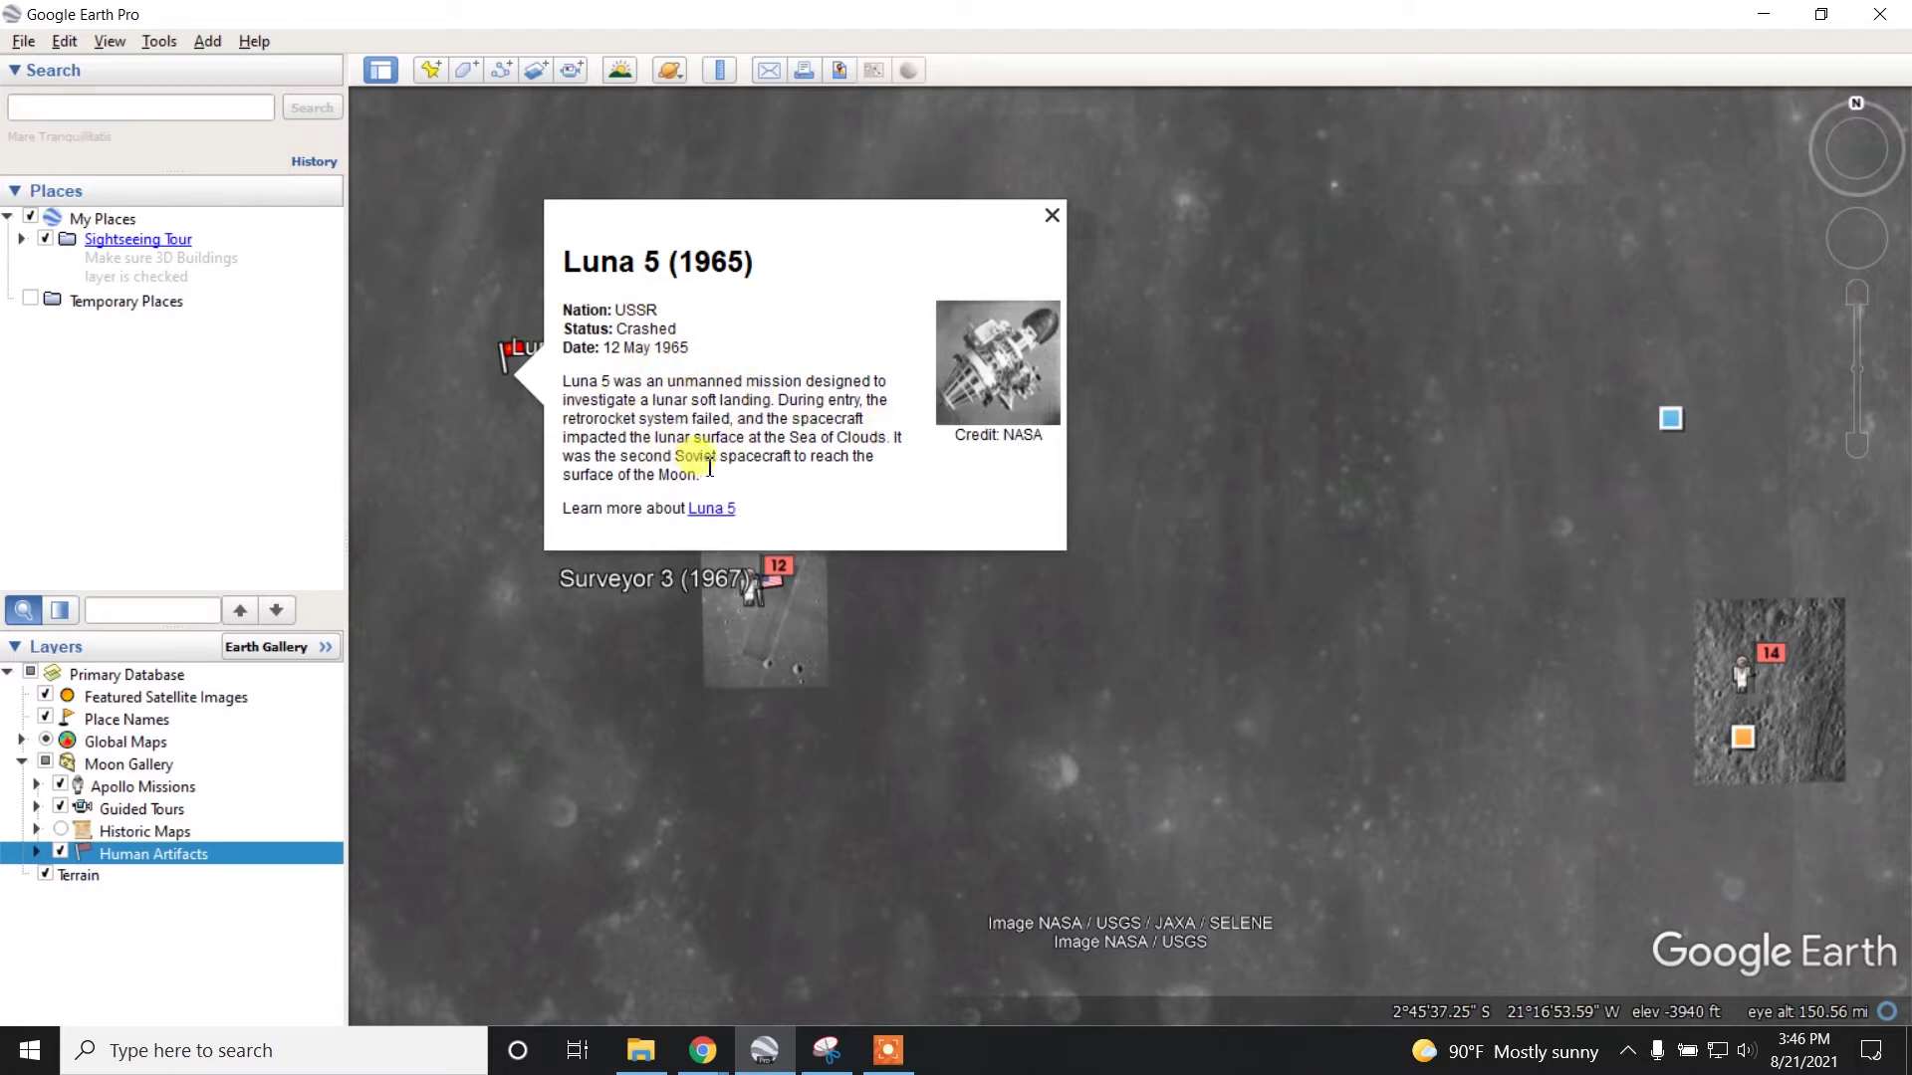
{"action": "left_click_drag", "start_coordinate": [706, 480], "coordinate": [568, 381]}
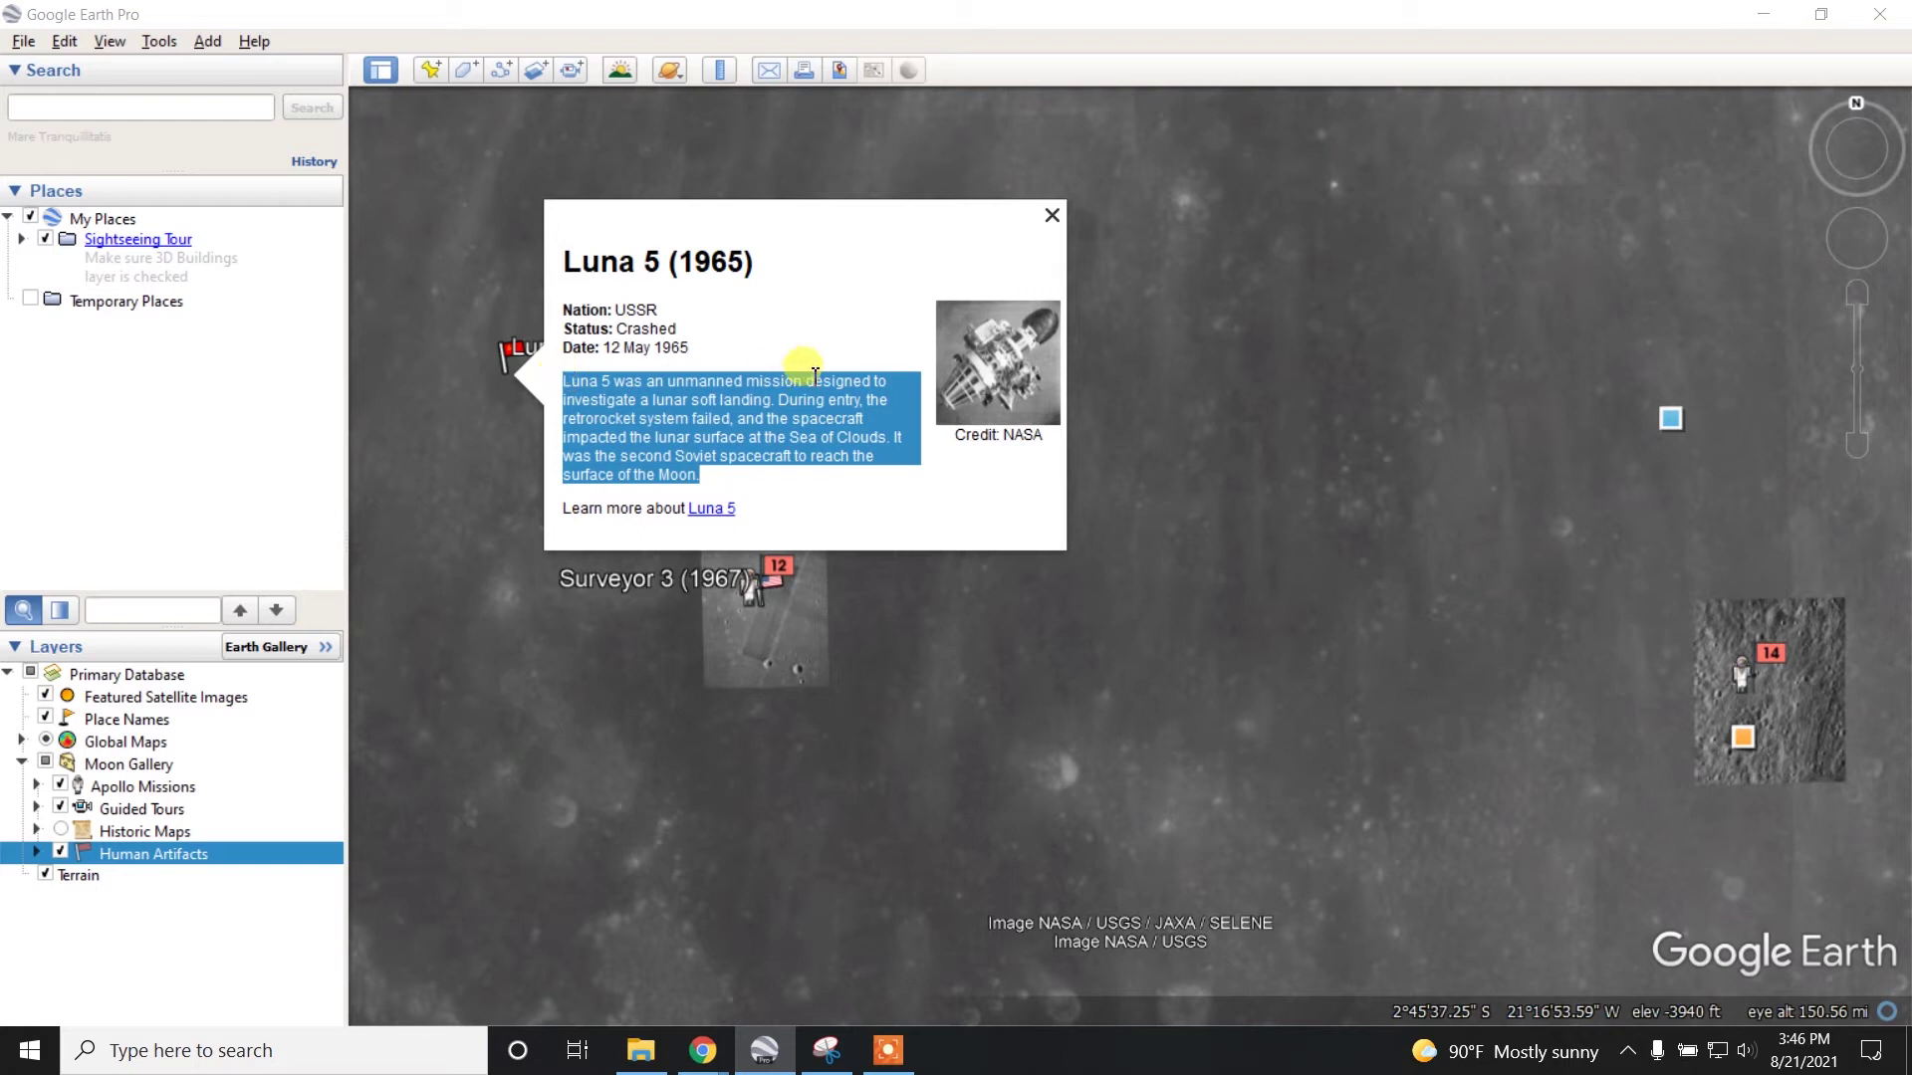
{"action": "left_click", "coordinate": [1055, 214]}
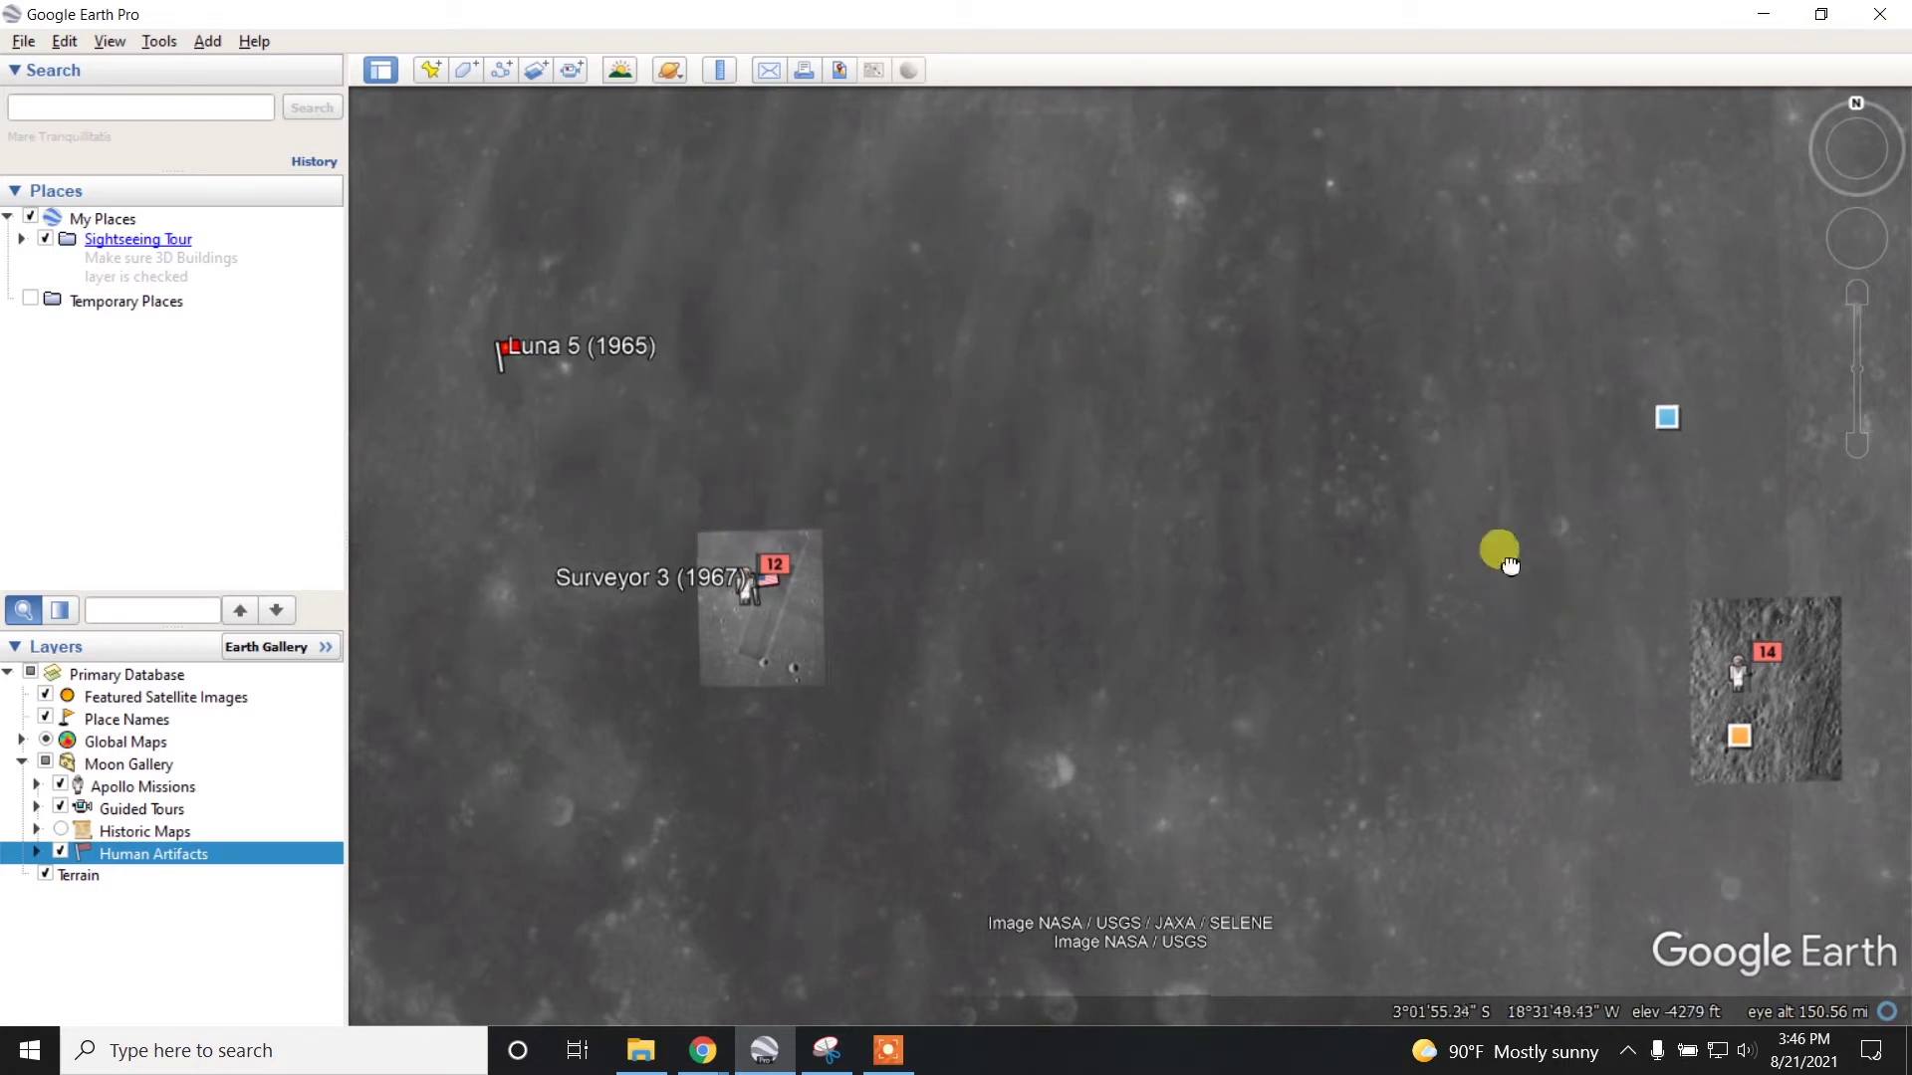
{"action": "mouse_move", "coordinate": [1502, 552]}
{"action": "left_mouse_down"}
{"action": "mouse_move", "coordinate": [1251, 564]}
{"action": "mouse_move", "coordinate": [1092, 419]}
{"action": "left_mouse_up"}
{"action": "scroll", "coordinate": [820, 533], "scroll_direction": "down", "scroll_amount": 3}
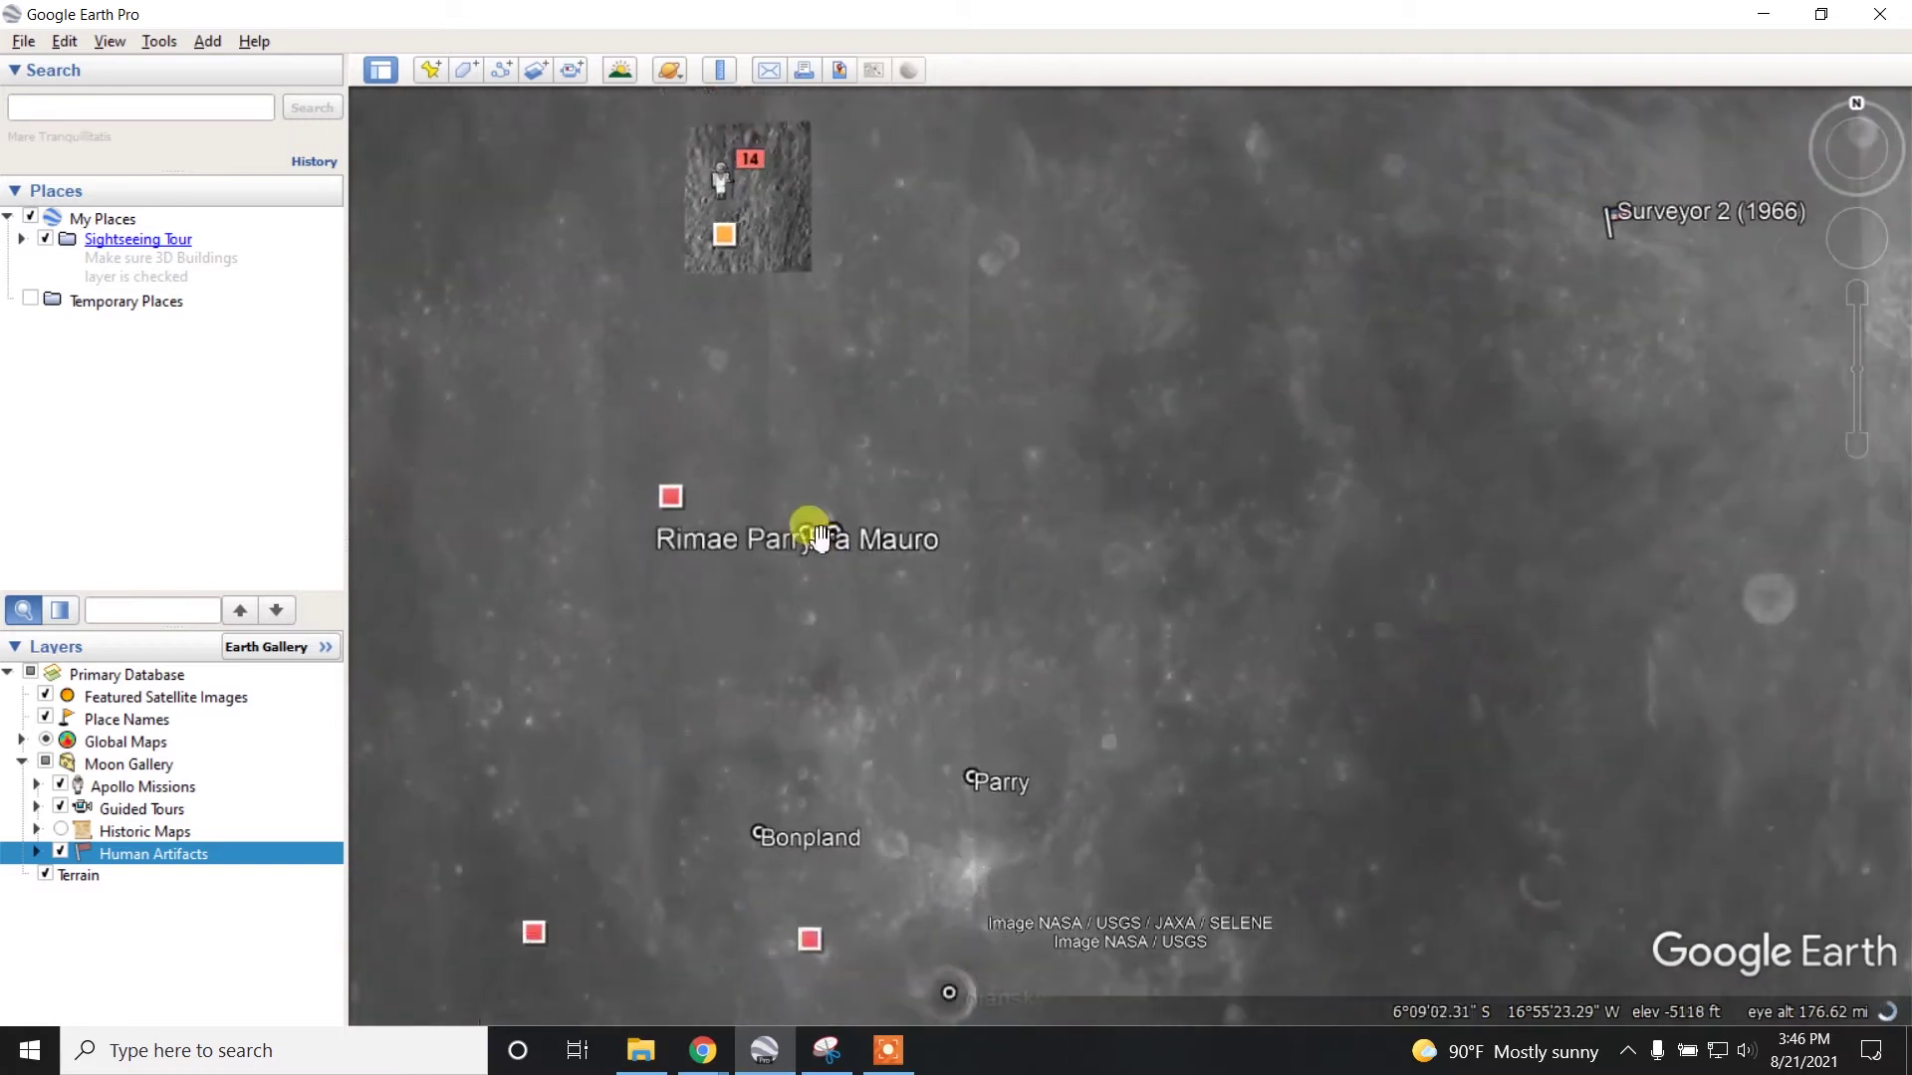
{"action": "scroll", "coordinate": [1588, 662], "scroll_direction": "down", "scroll_amount": 2}
{"action": "left_click_drag", "start_coordinate": [1588, 662], "coordinate": [1038, 547]}
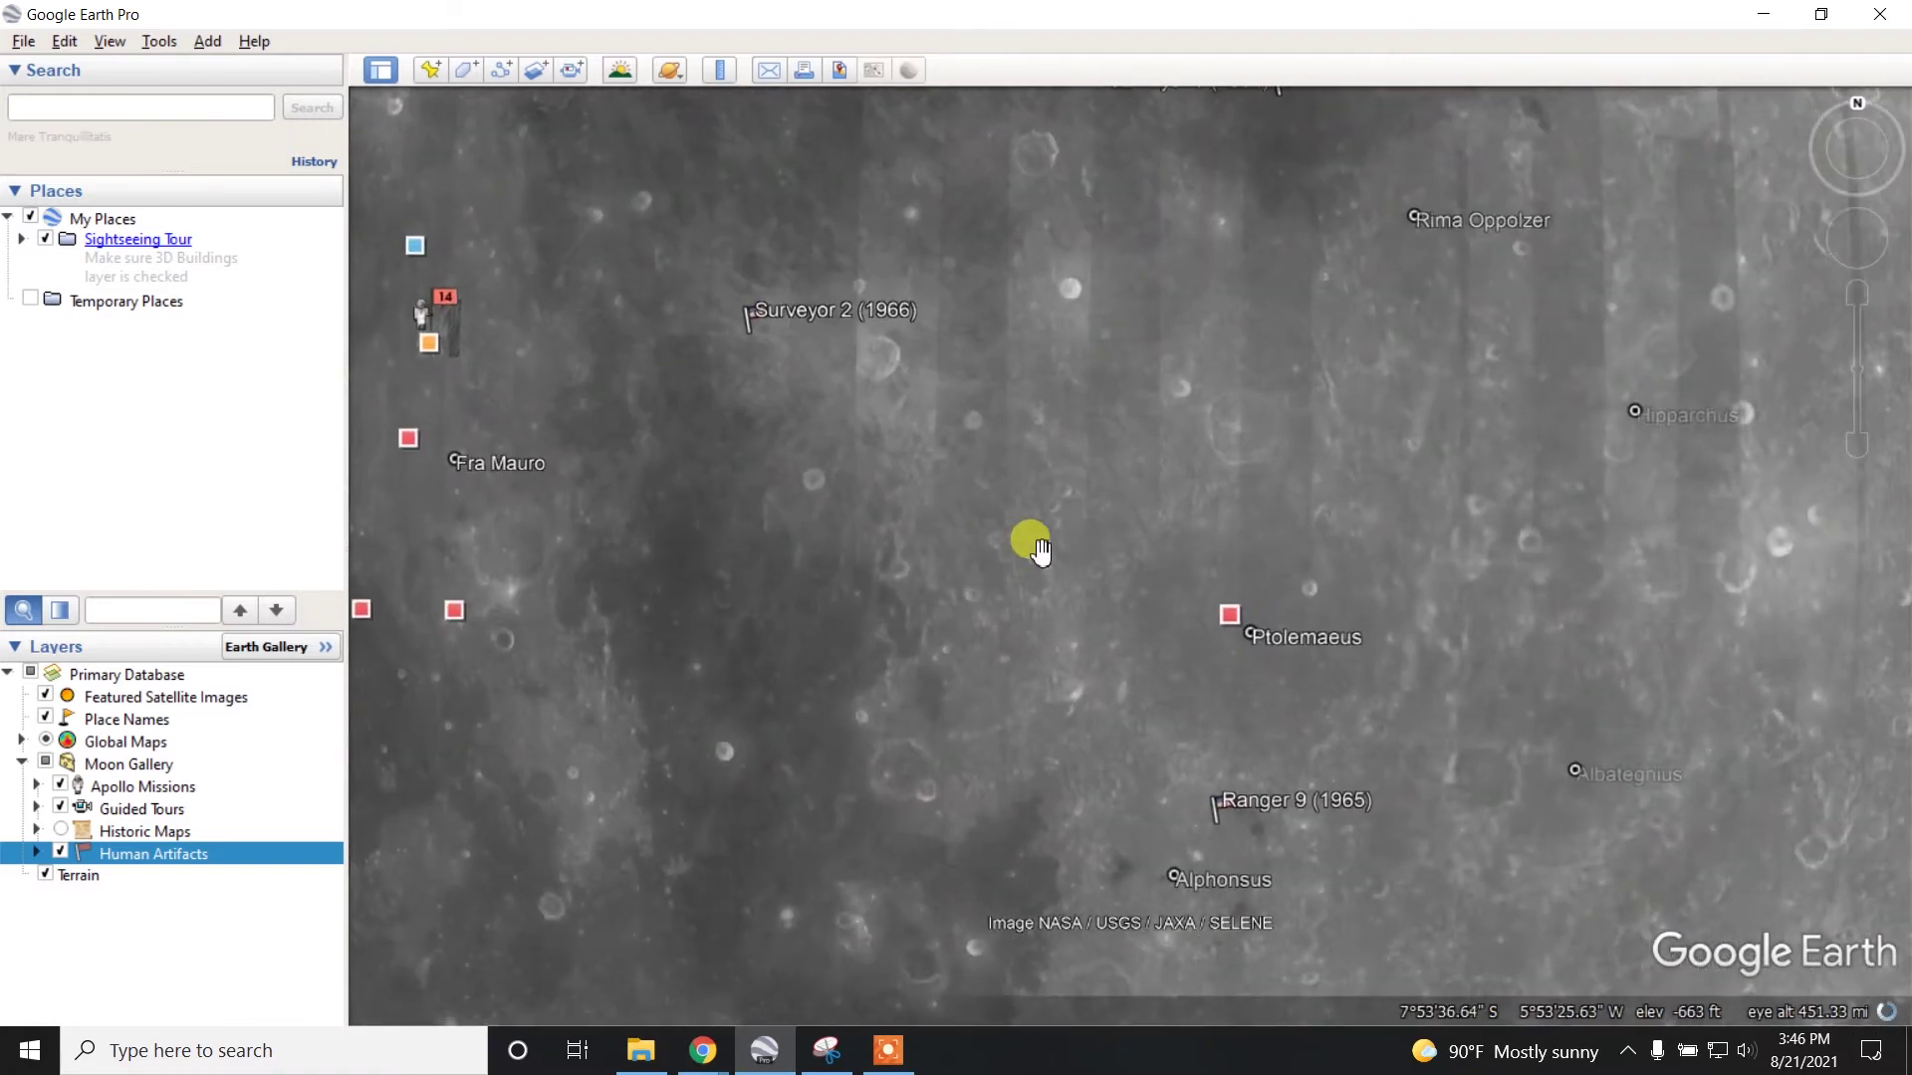
{"action": "scroll", "coordinate": [1207, 634], "scroll_direction": "down", "scroll_amount": 3}
{"action": "scroll", "coordinate": [1255, 598], "scroll_direction": "down", "scroll_amount": 2}
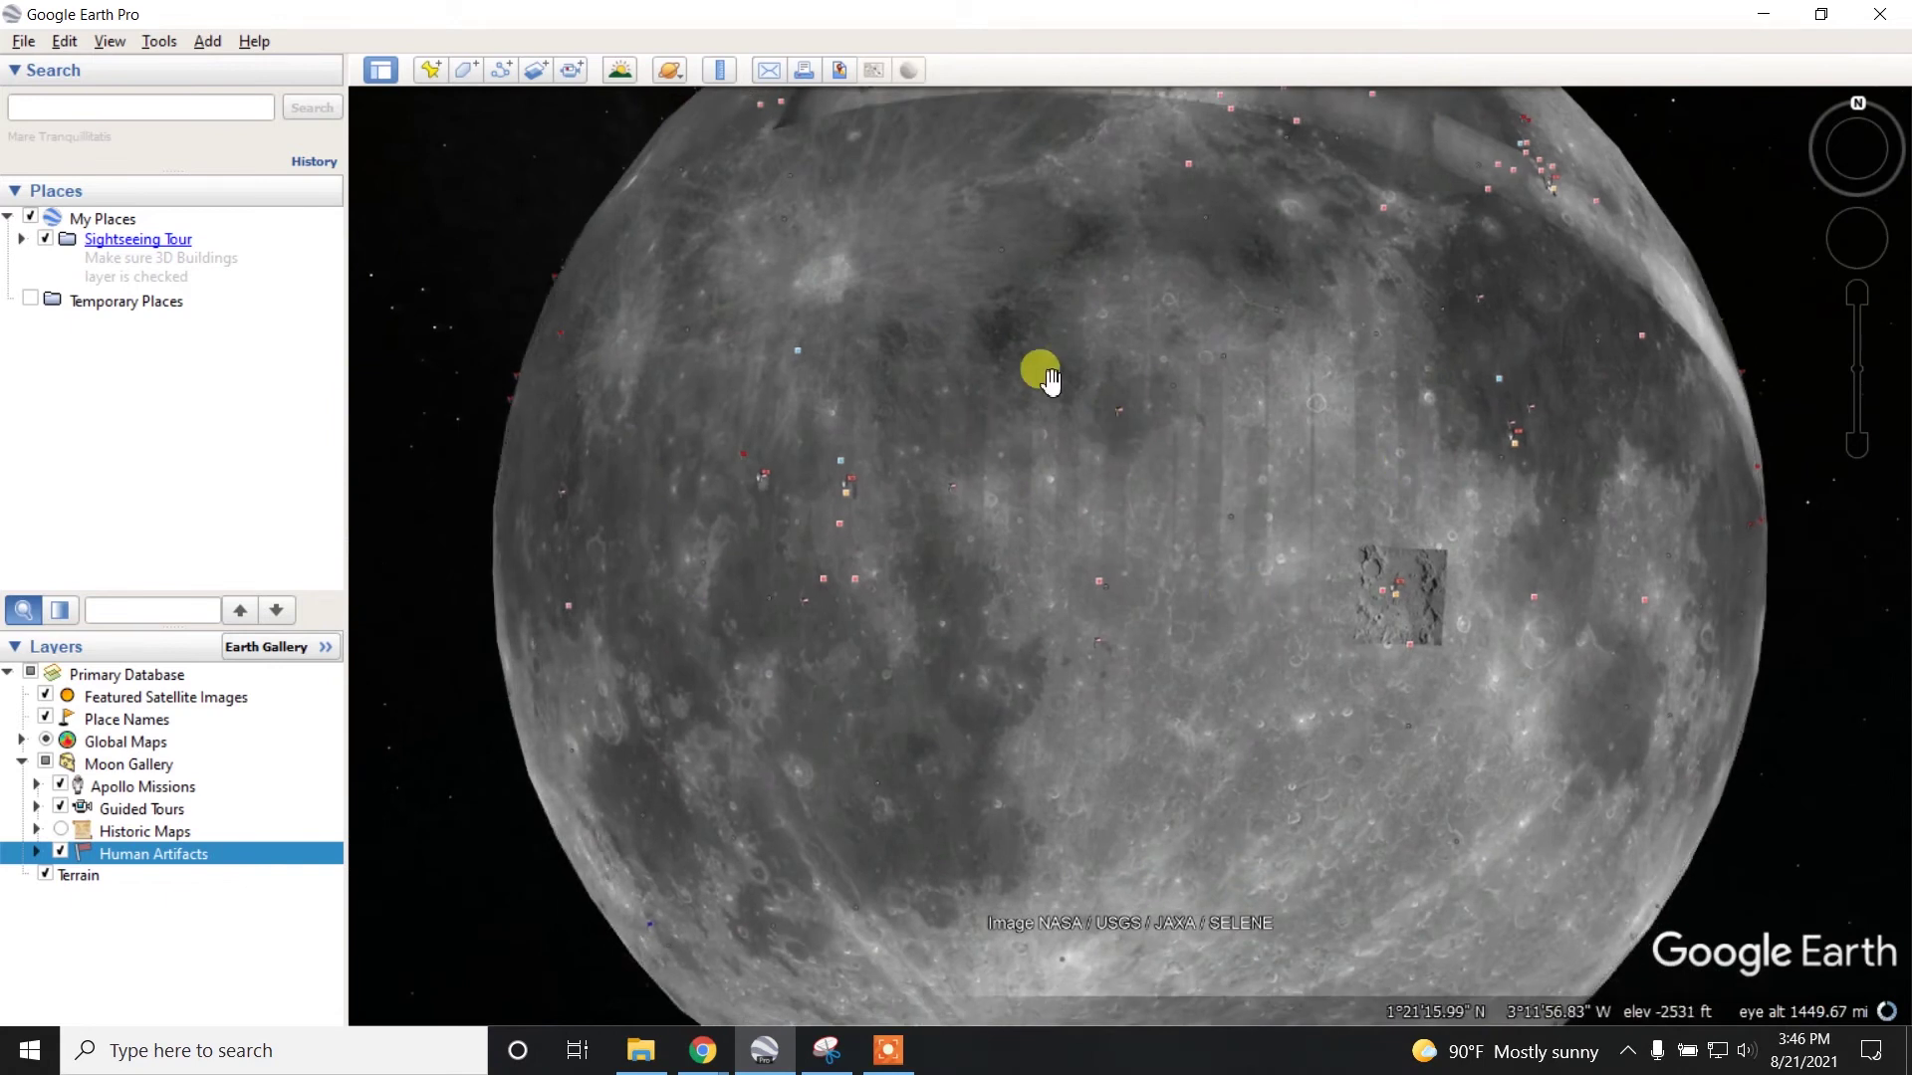
{"action": "left_click_drag", "start_coordinate": [1041, 373], "coordinate": [1151, 577]}
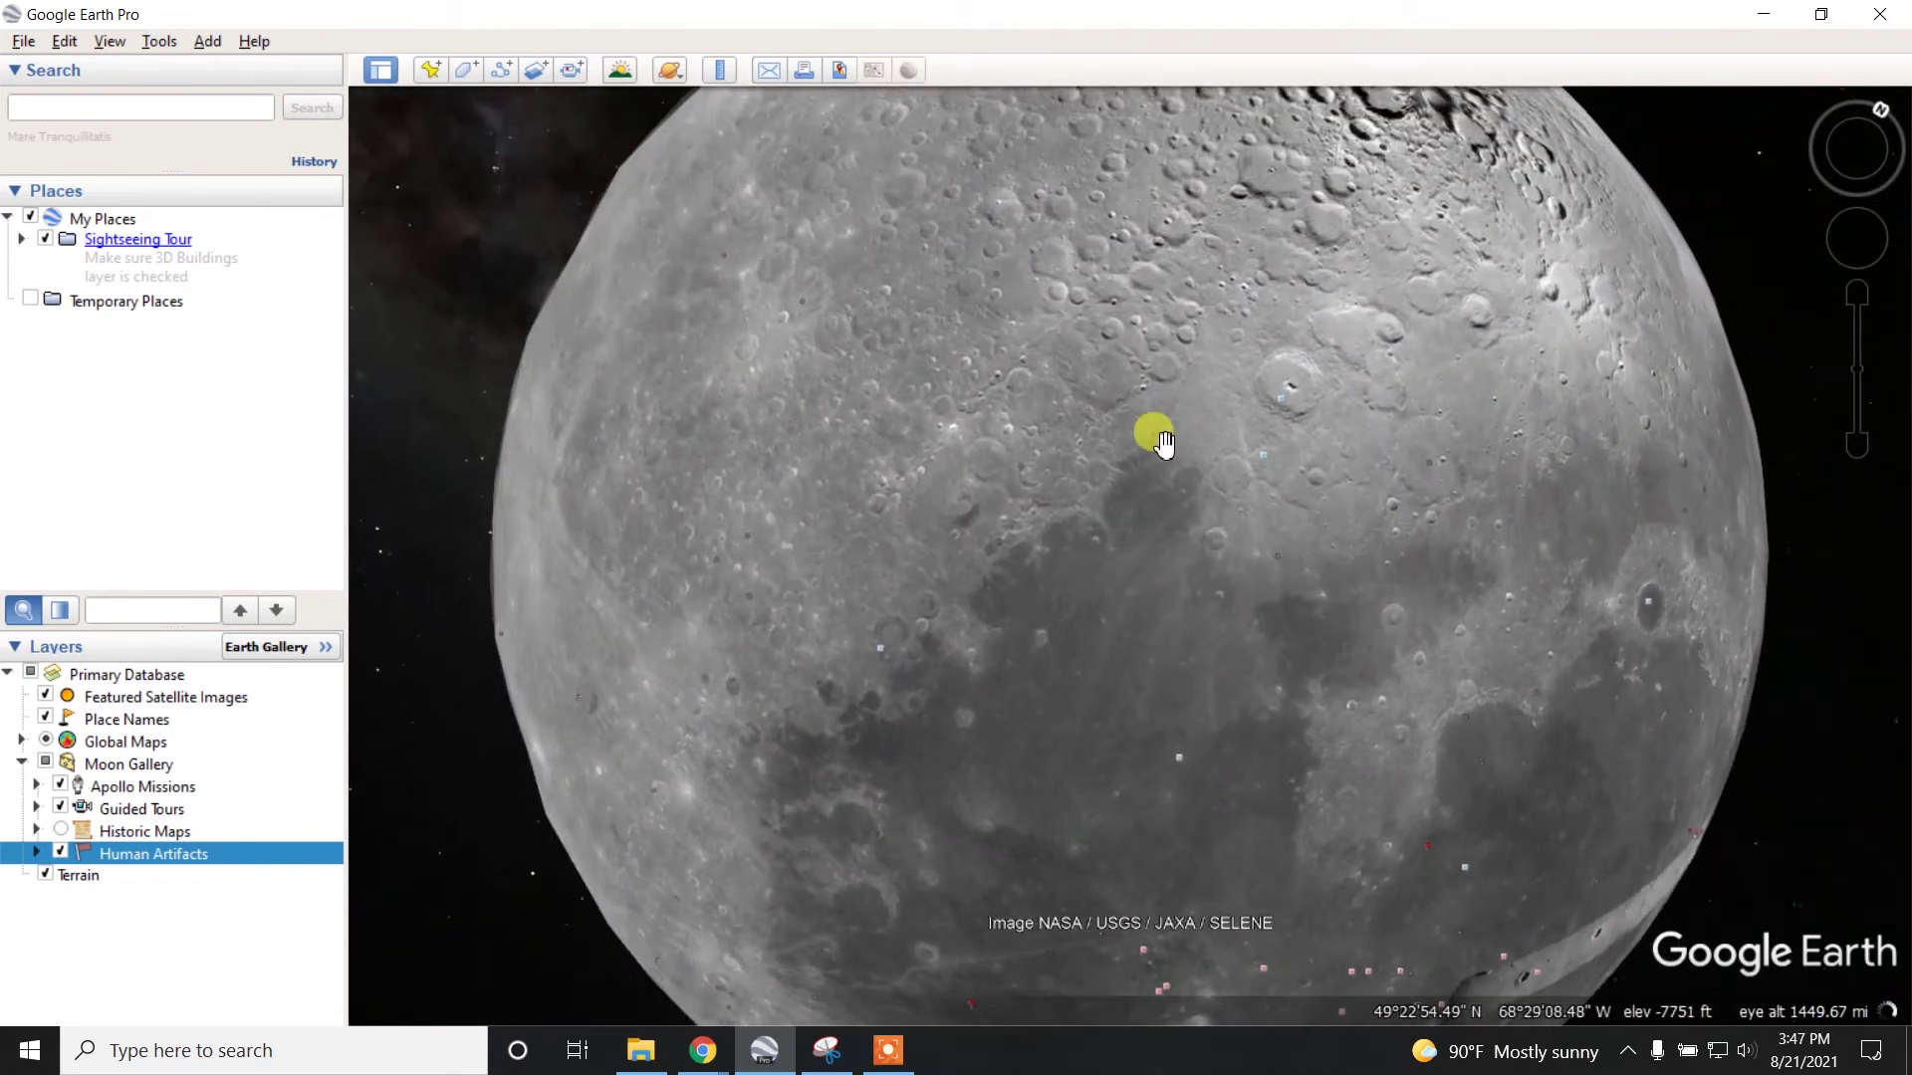
{"action": "mouse_move", "coordinate": [1163, 441]}
{"action": "left_mouse_down"}
{"action": "mouse_move", "coordinate": [1025, 576]}
{"action": "mouse_move", "coordinate": [1263, 223]}
{"action": "mouse_move", "coordinate": [1293, 713]}
{"action": "mouse_move", "coordinate": [1309, 522]}
{"action": "left_mouse_up"}
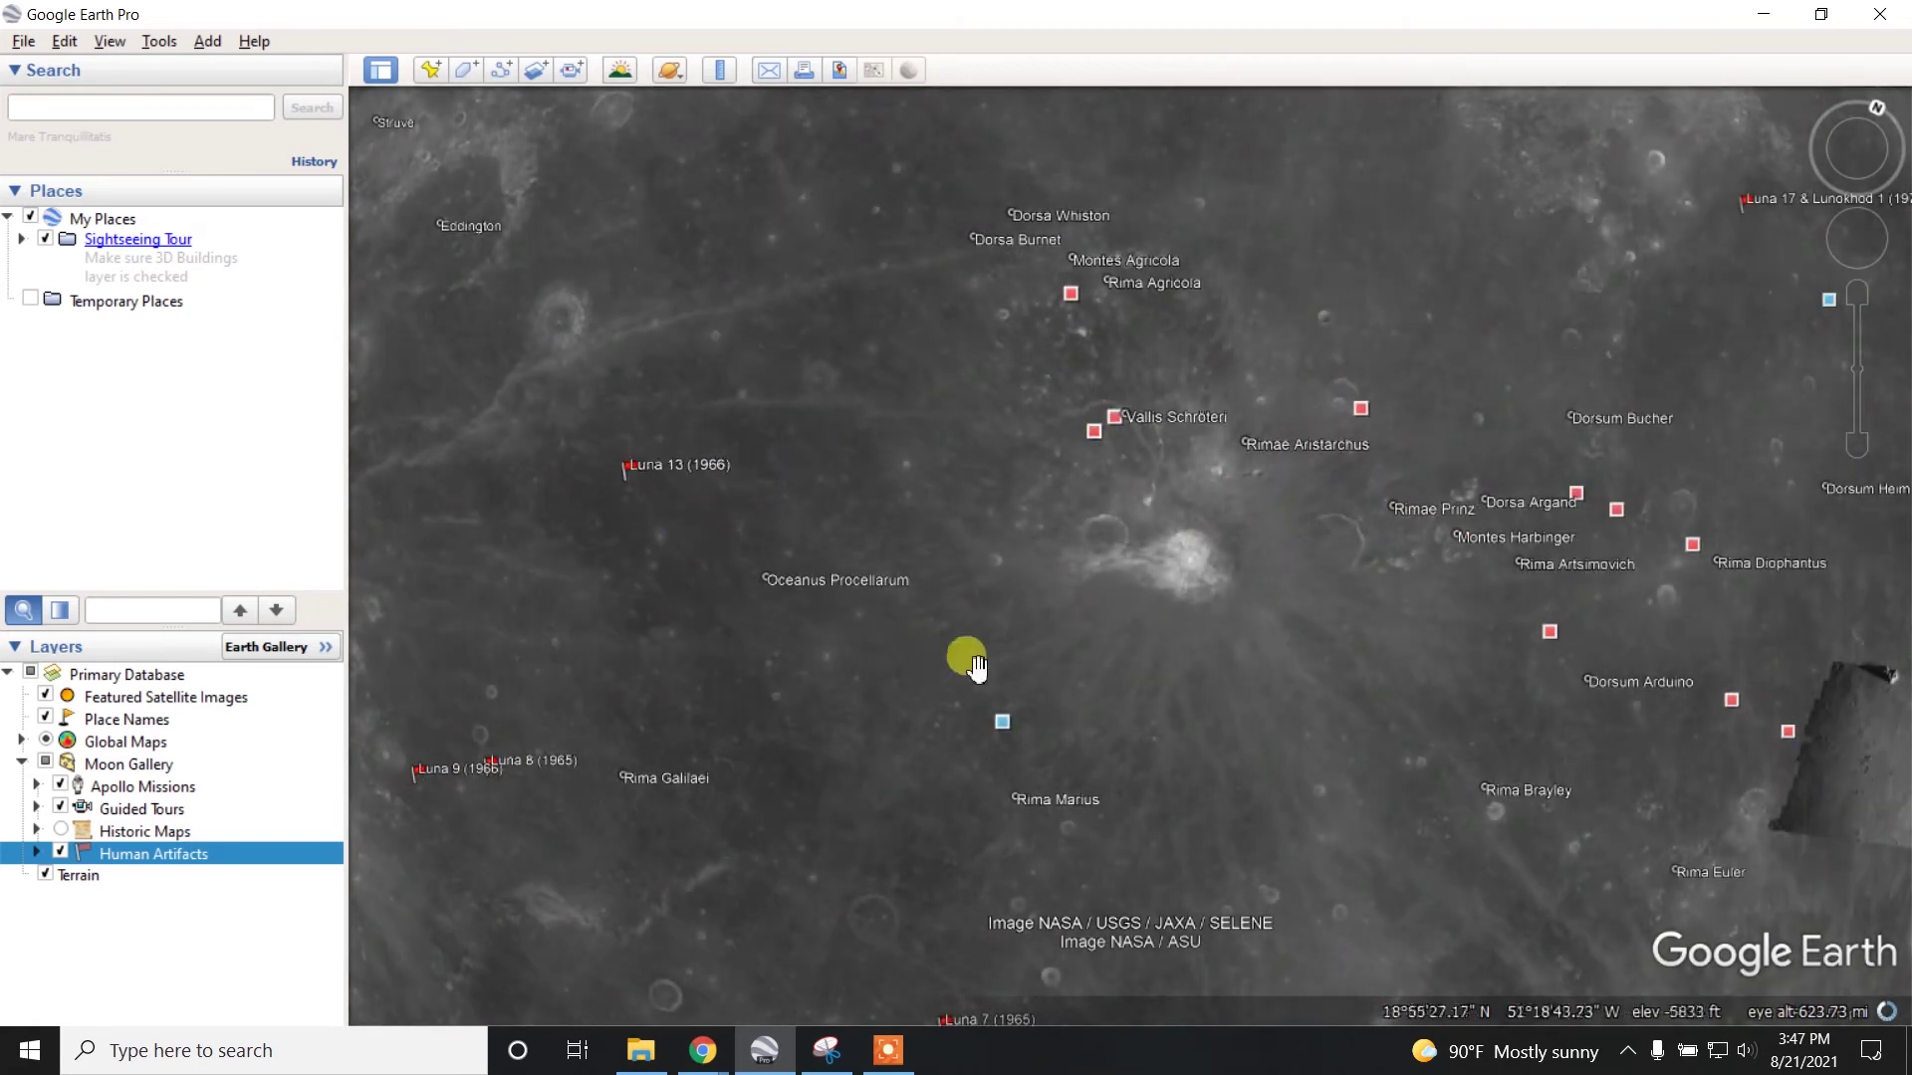
{"action": "left_click_drag", "start_coordinate": [1344, 685], "coordinate": [965, 537]}
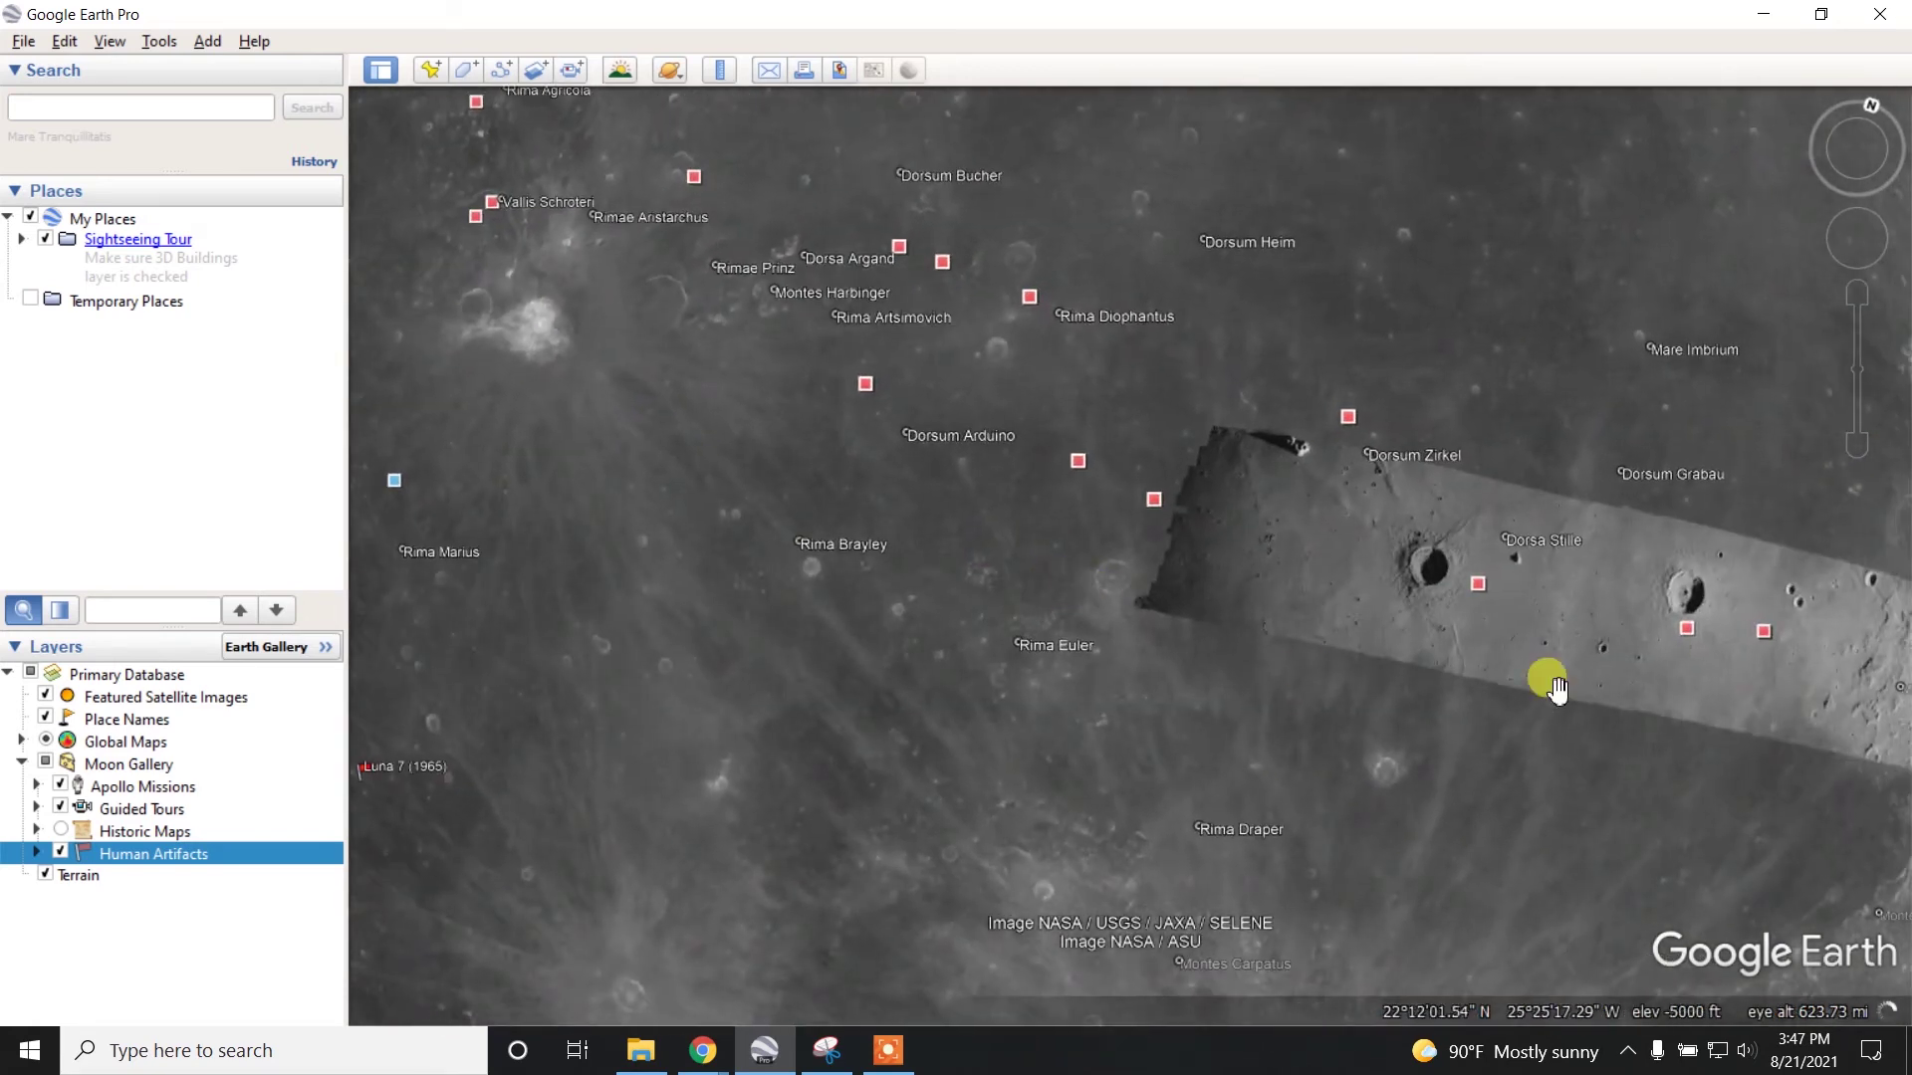
{"action": "left_click_drag", "start_coordinate": [1549, 683], "coordinate": [1390, 606]}
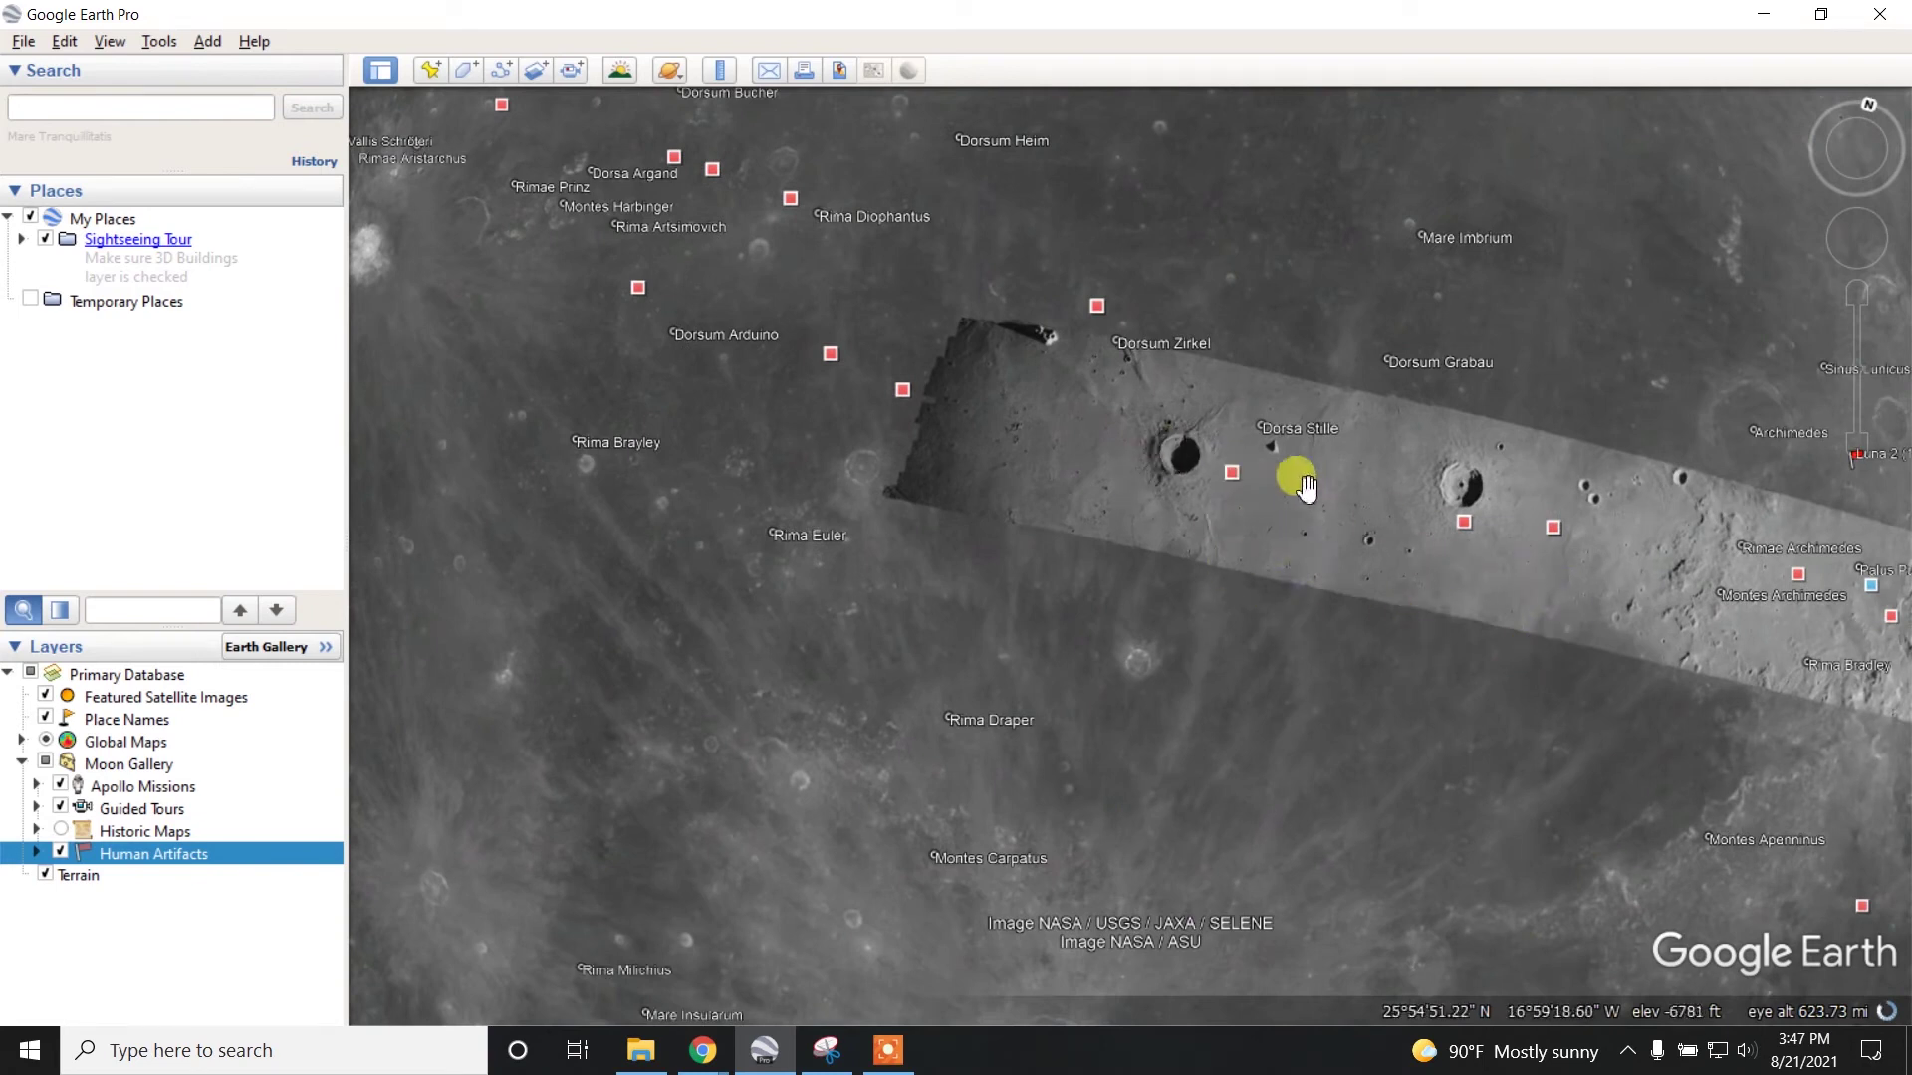
{"action": "left_click", "coordinate": [111, 45]}
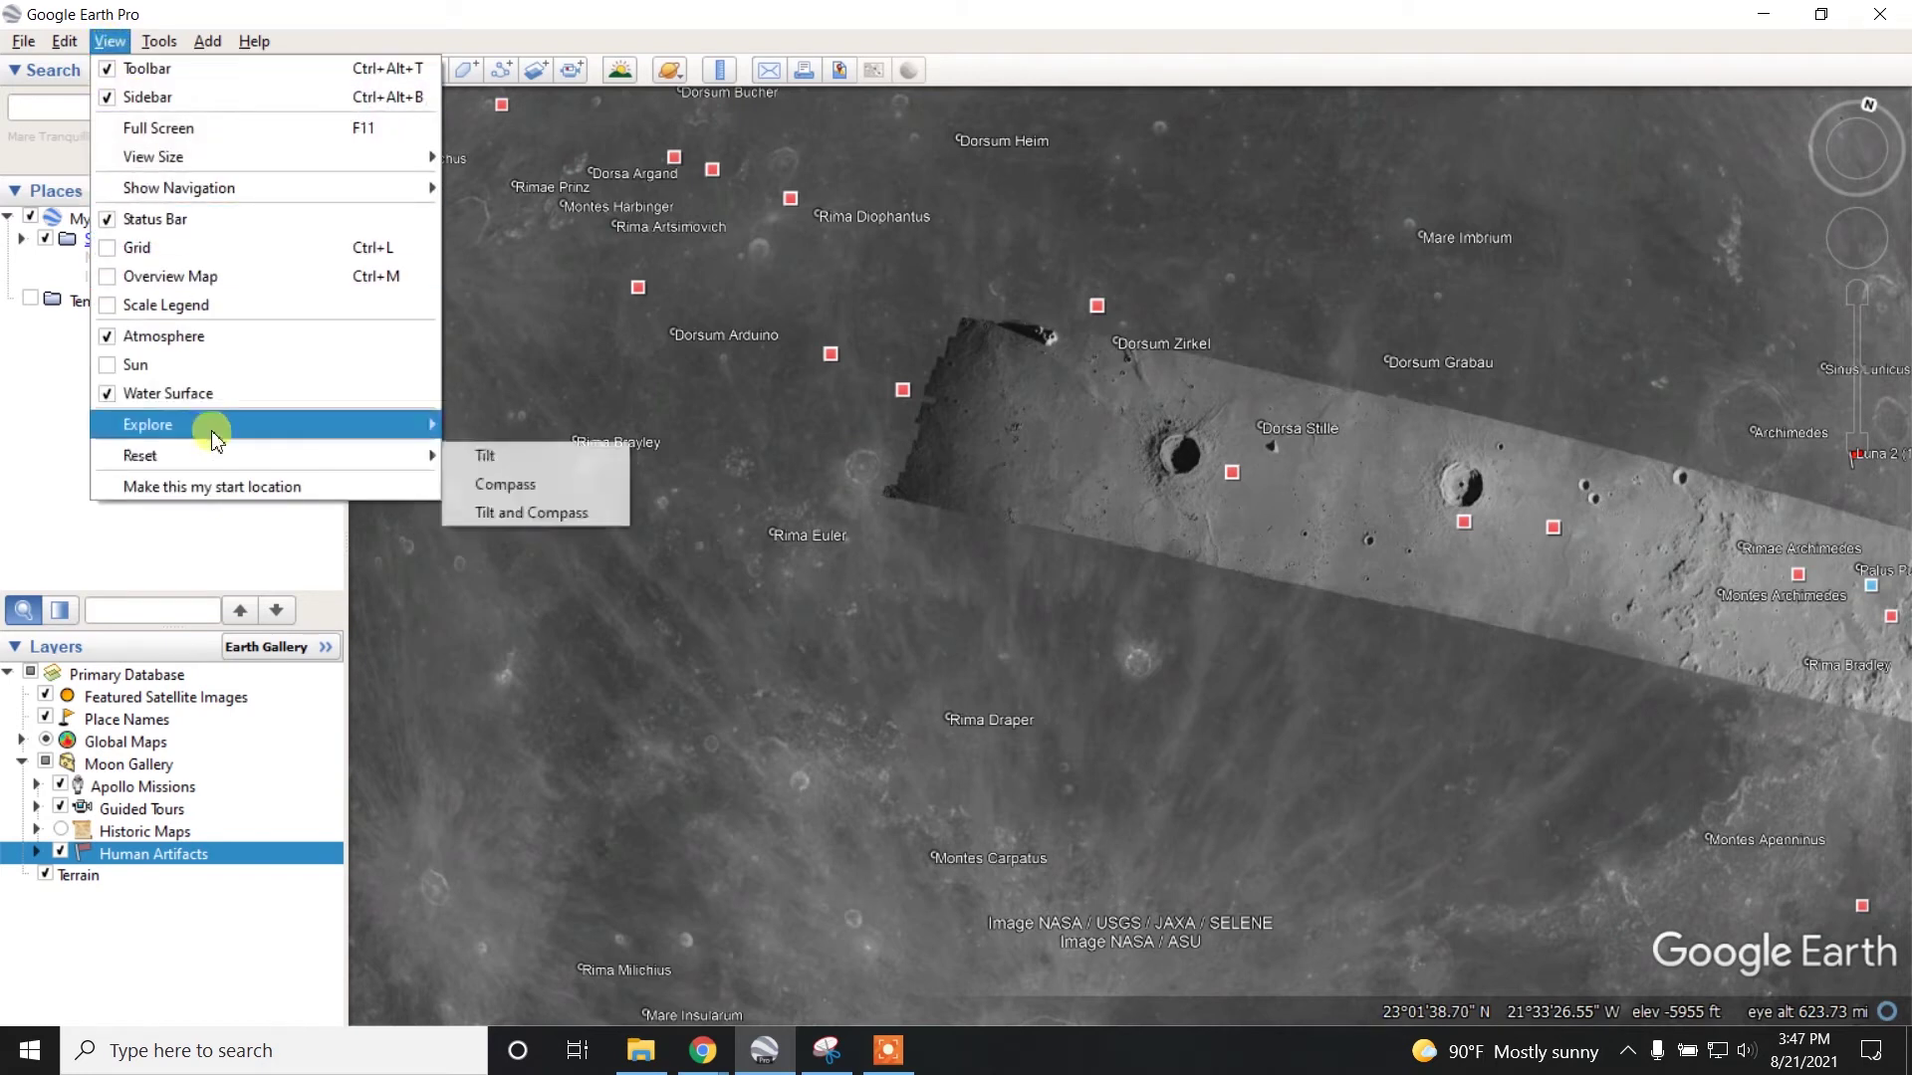
{"action": "mouse_move", "coordinate": [148, 425]}
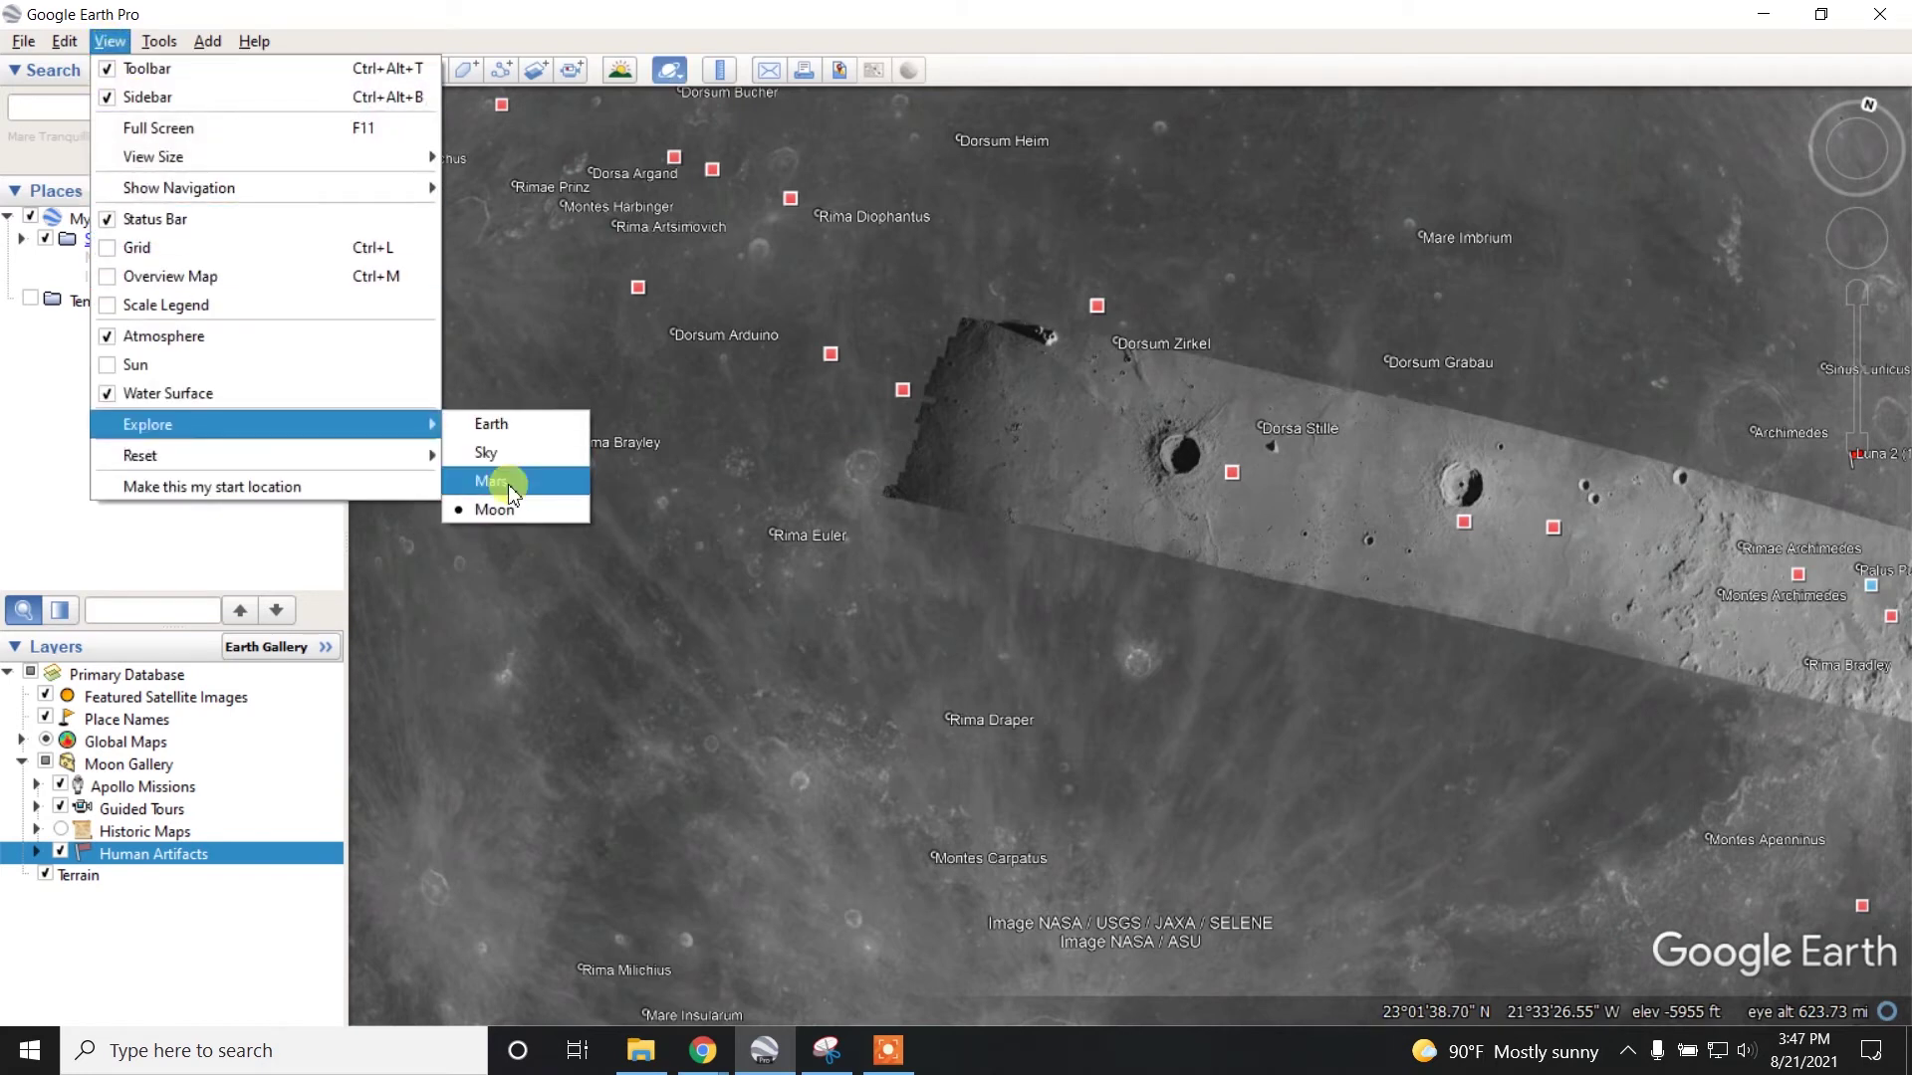
Step: Switch to Mars, turn it to Meridiani Planum, and open the dark knobs HiRISE image card
{"action": "left_click", "coordinate": [509, 494]}
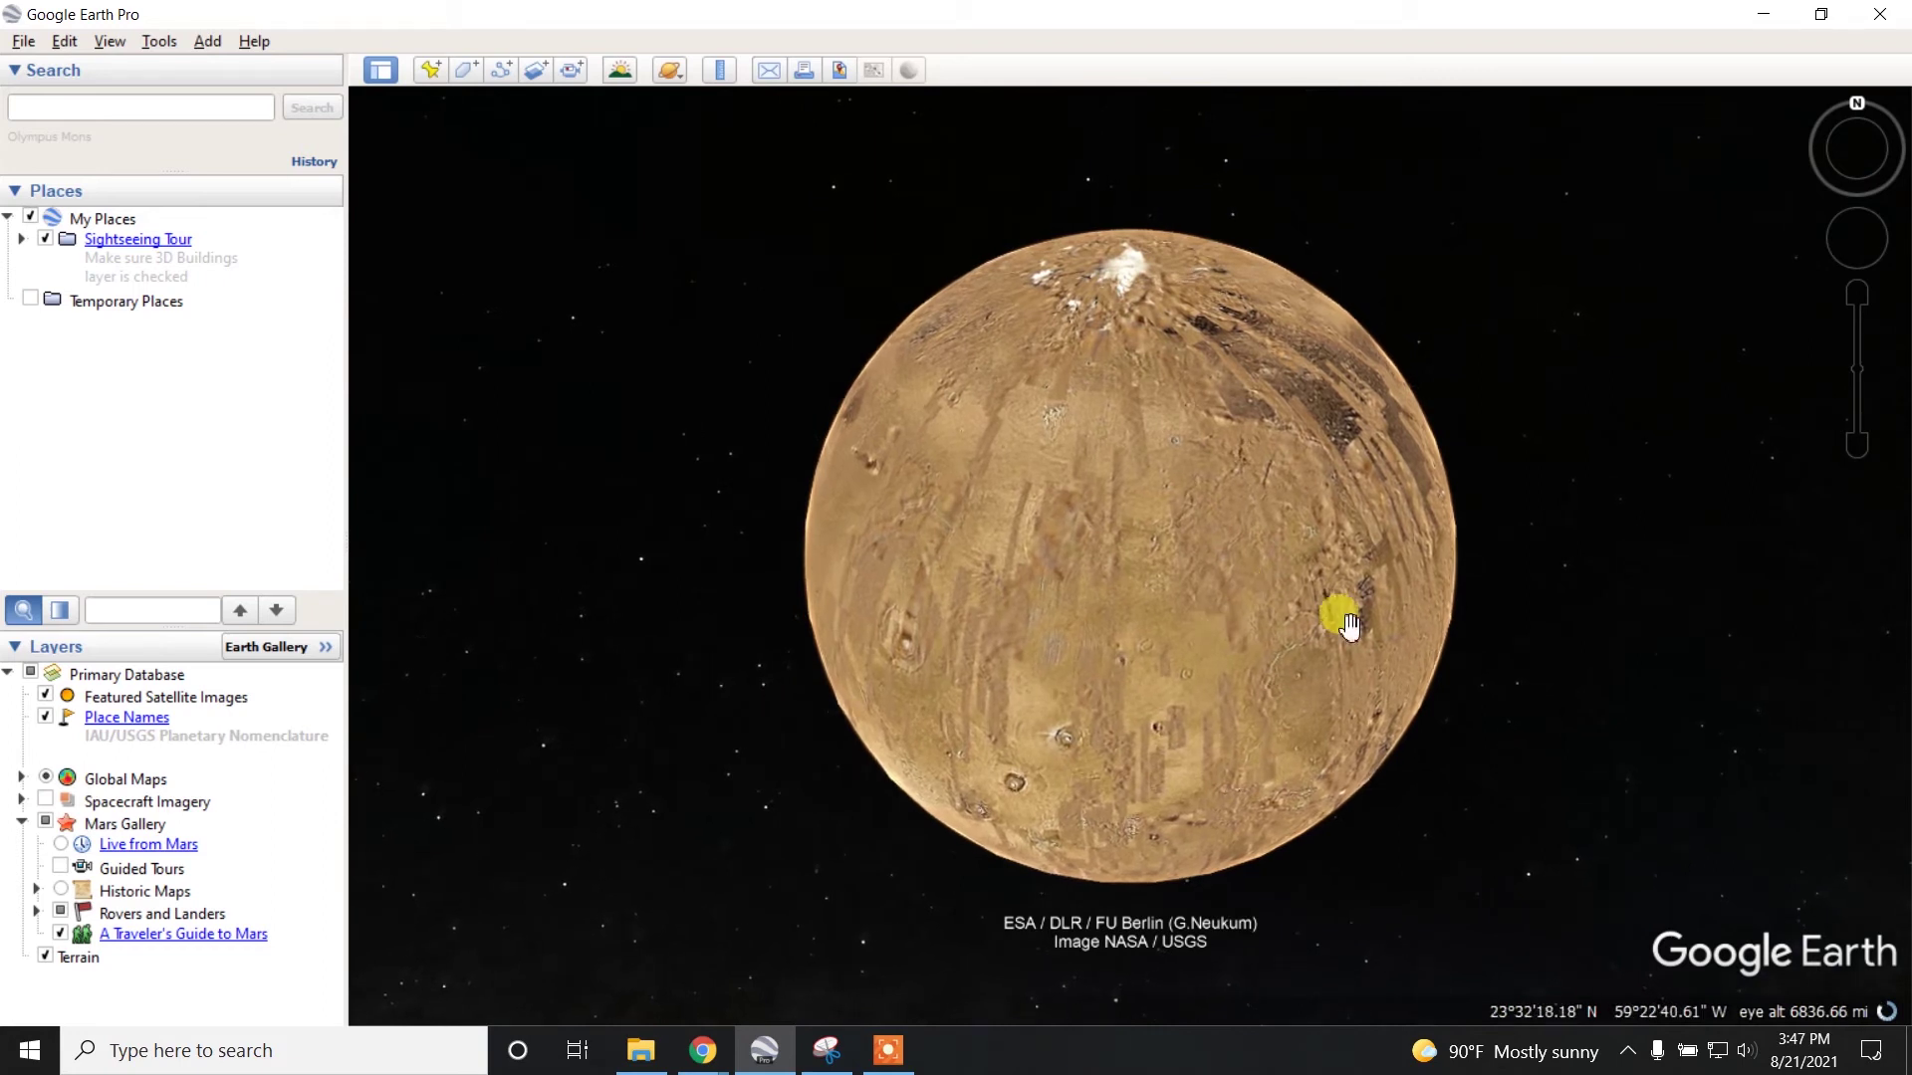
{"action": "left_click_drag", "start_coordinate": [1433, 714], "coordinate": [1084, 598]}
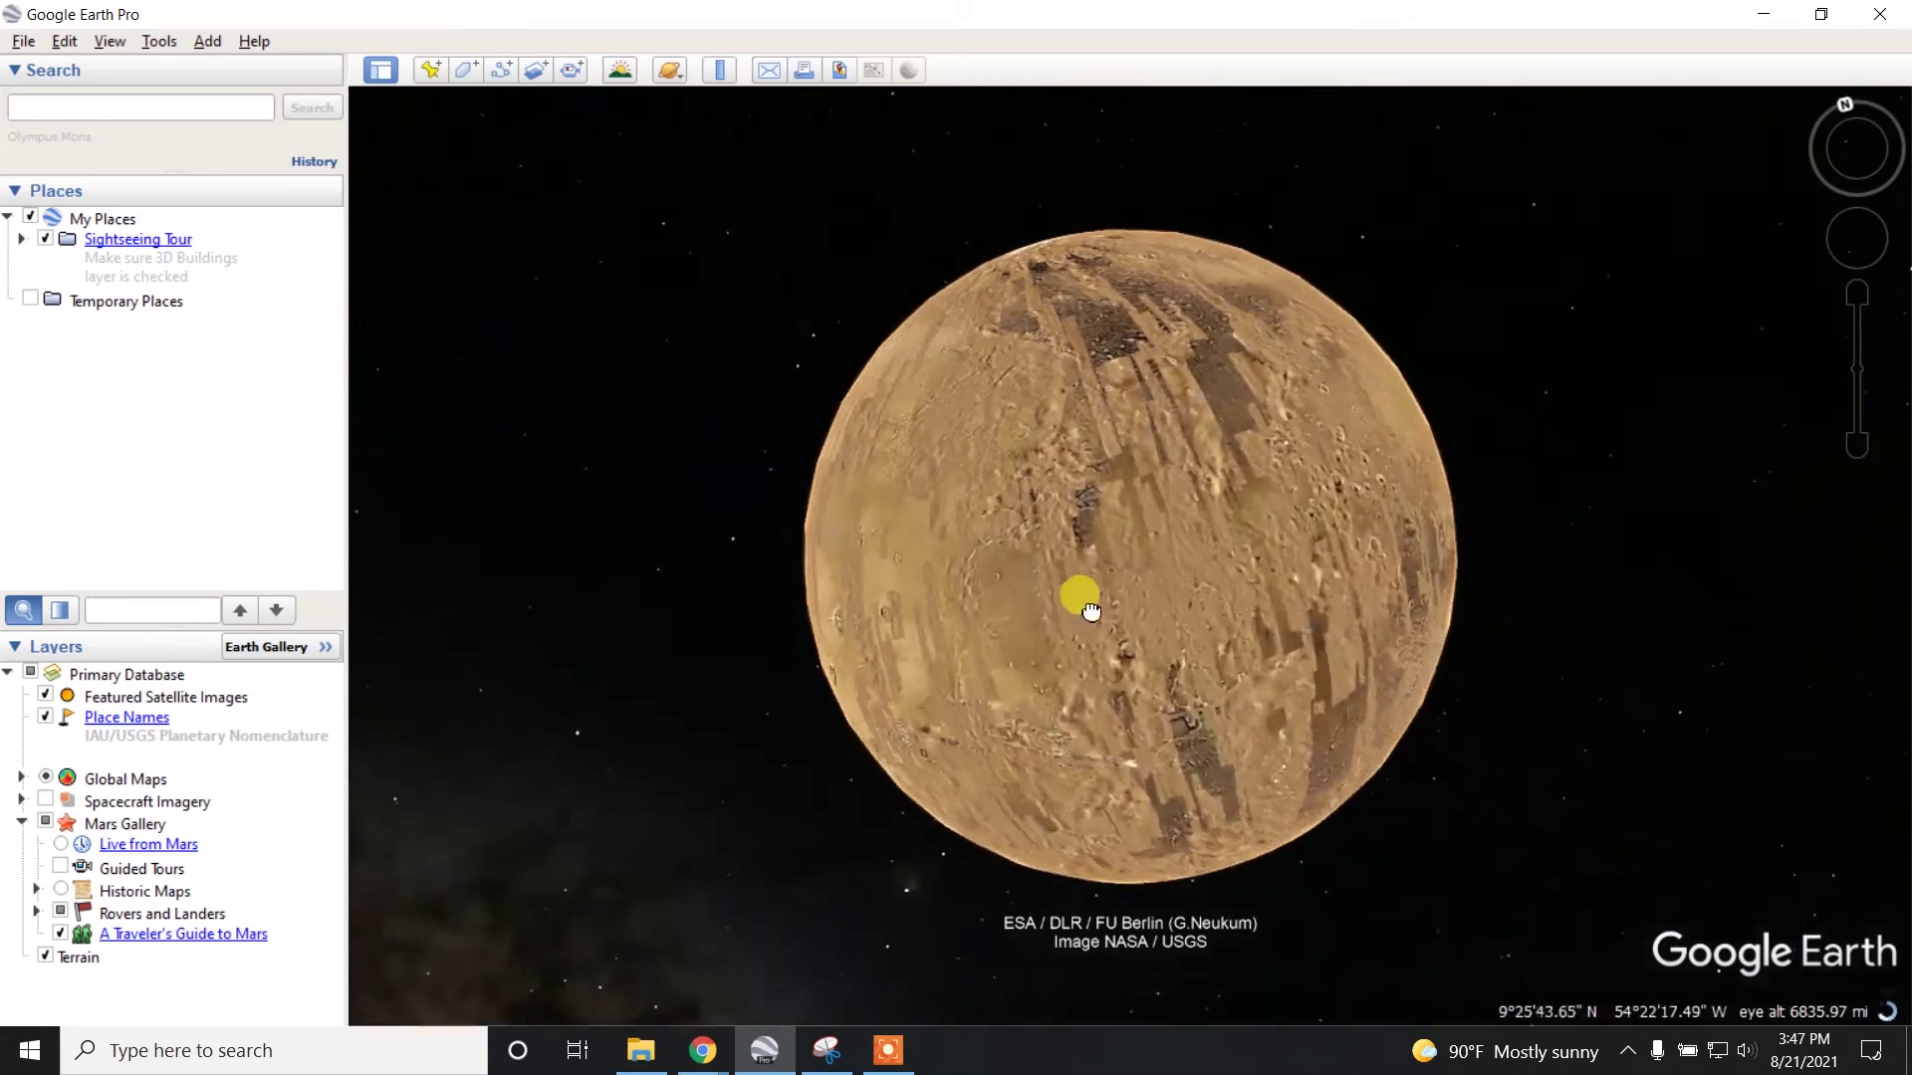
{"action": "left_click_drag", "start_coordinate": [1280, 589], "coordinate": [1191, 638]}
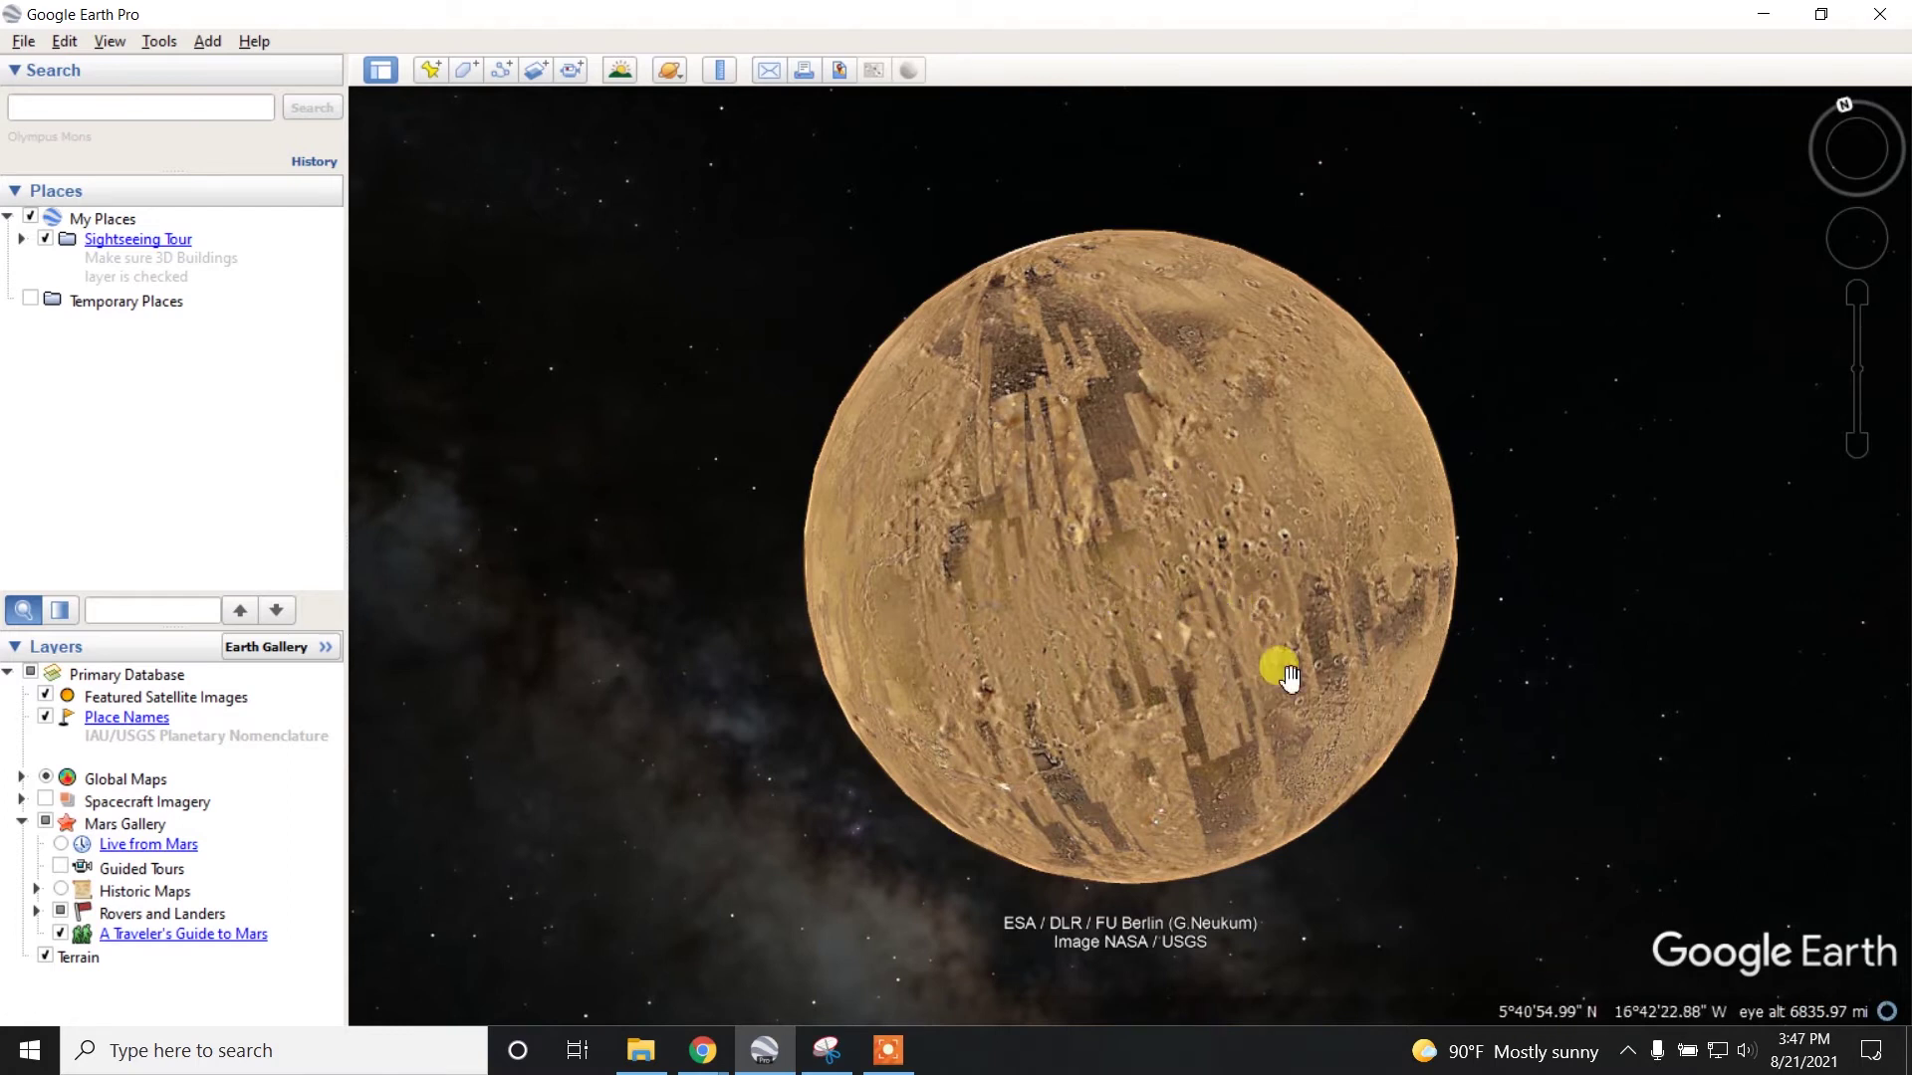
{"action": "mouse_move", "coordinate": [1136, 593]}
{"action": "left_mouse_down"}
{"action": "mouse_move", "coordinate": [1131, 542]}
{"action": "mouse_move", "coordinate": [1029, 521]}
{"action": "left_mouse_up"}
{"action": "scroll", "coordinate": [1092, 584], "scroll_direction": "up", "scroll_amount": 3}
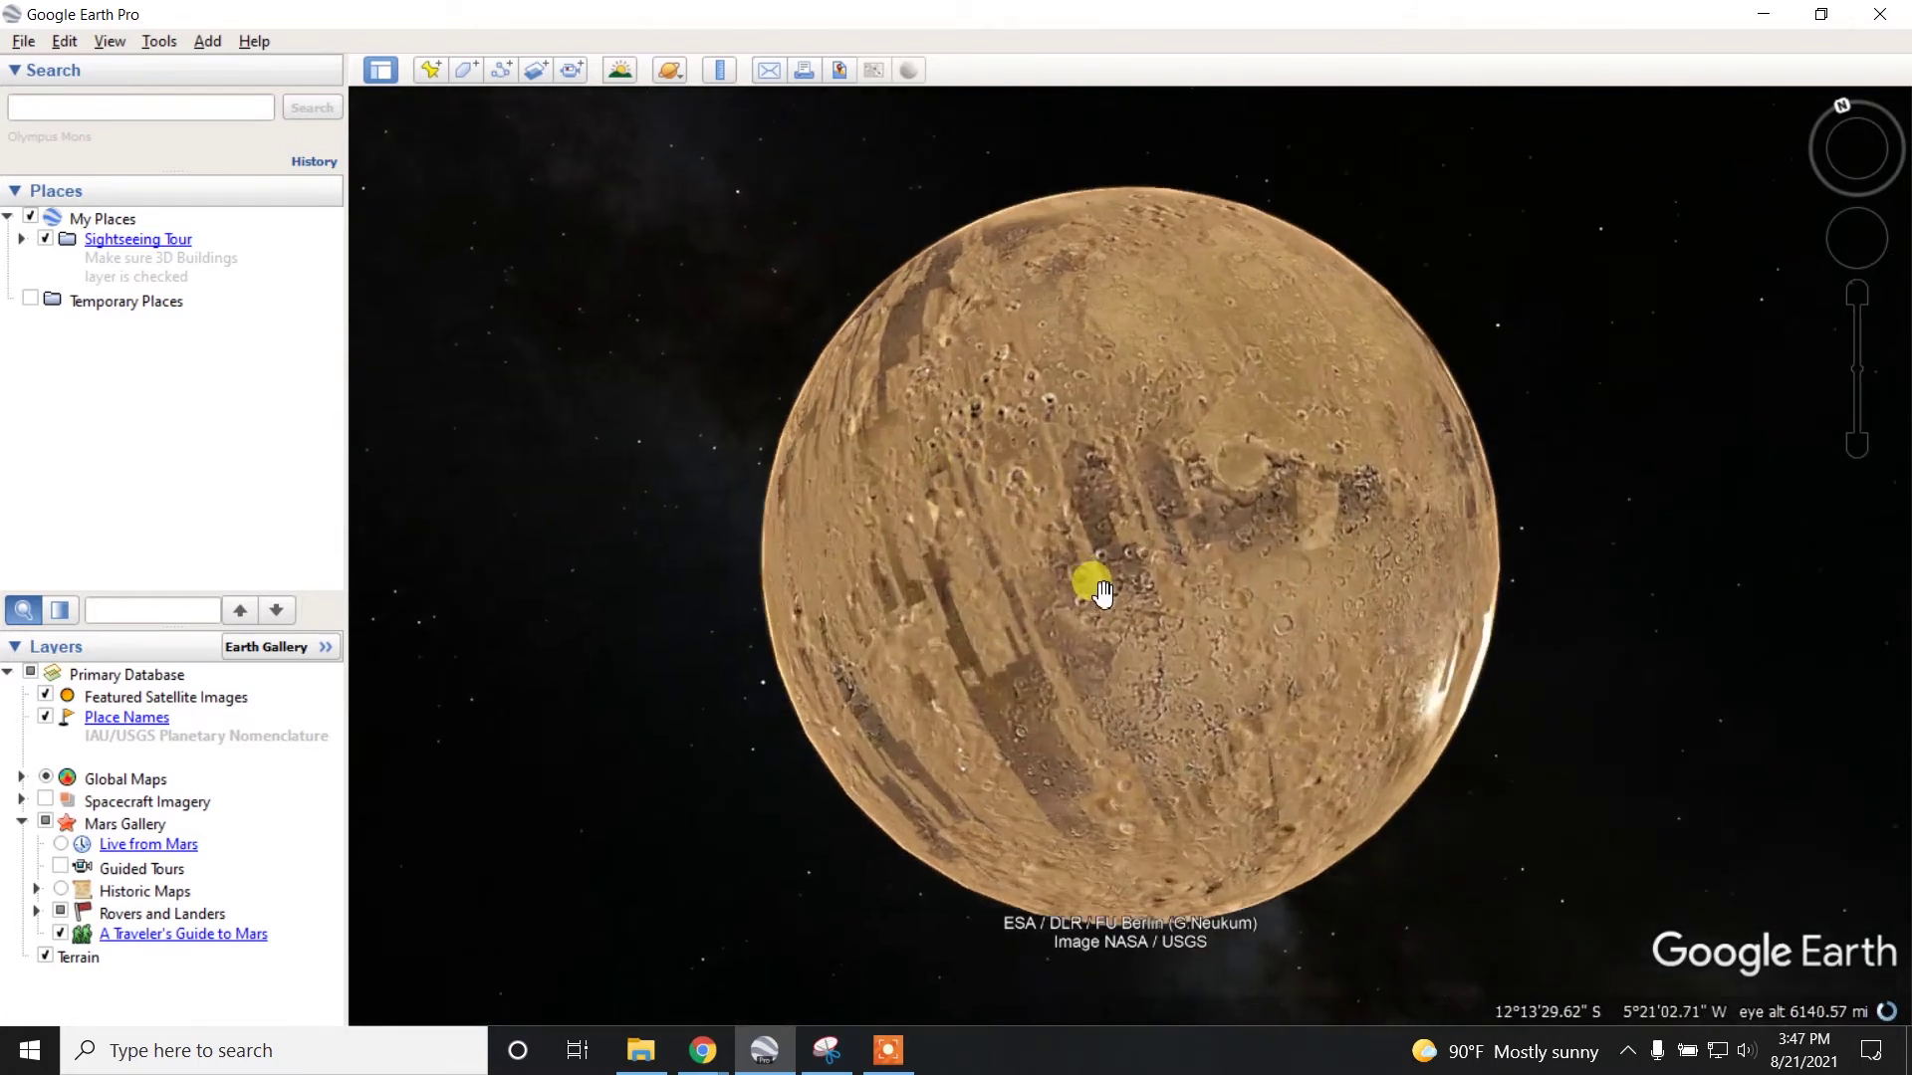
{"action": "scroll", "coordinate": [1123, 581], "scroll_direction": "up", "scroll_amount": 3}
{"action": "scroll", "coordinate": [1066, 428], "scroll_direction": "up", "scroll_amount": 2}
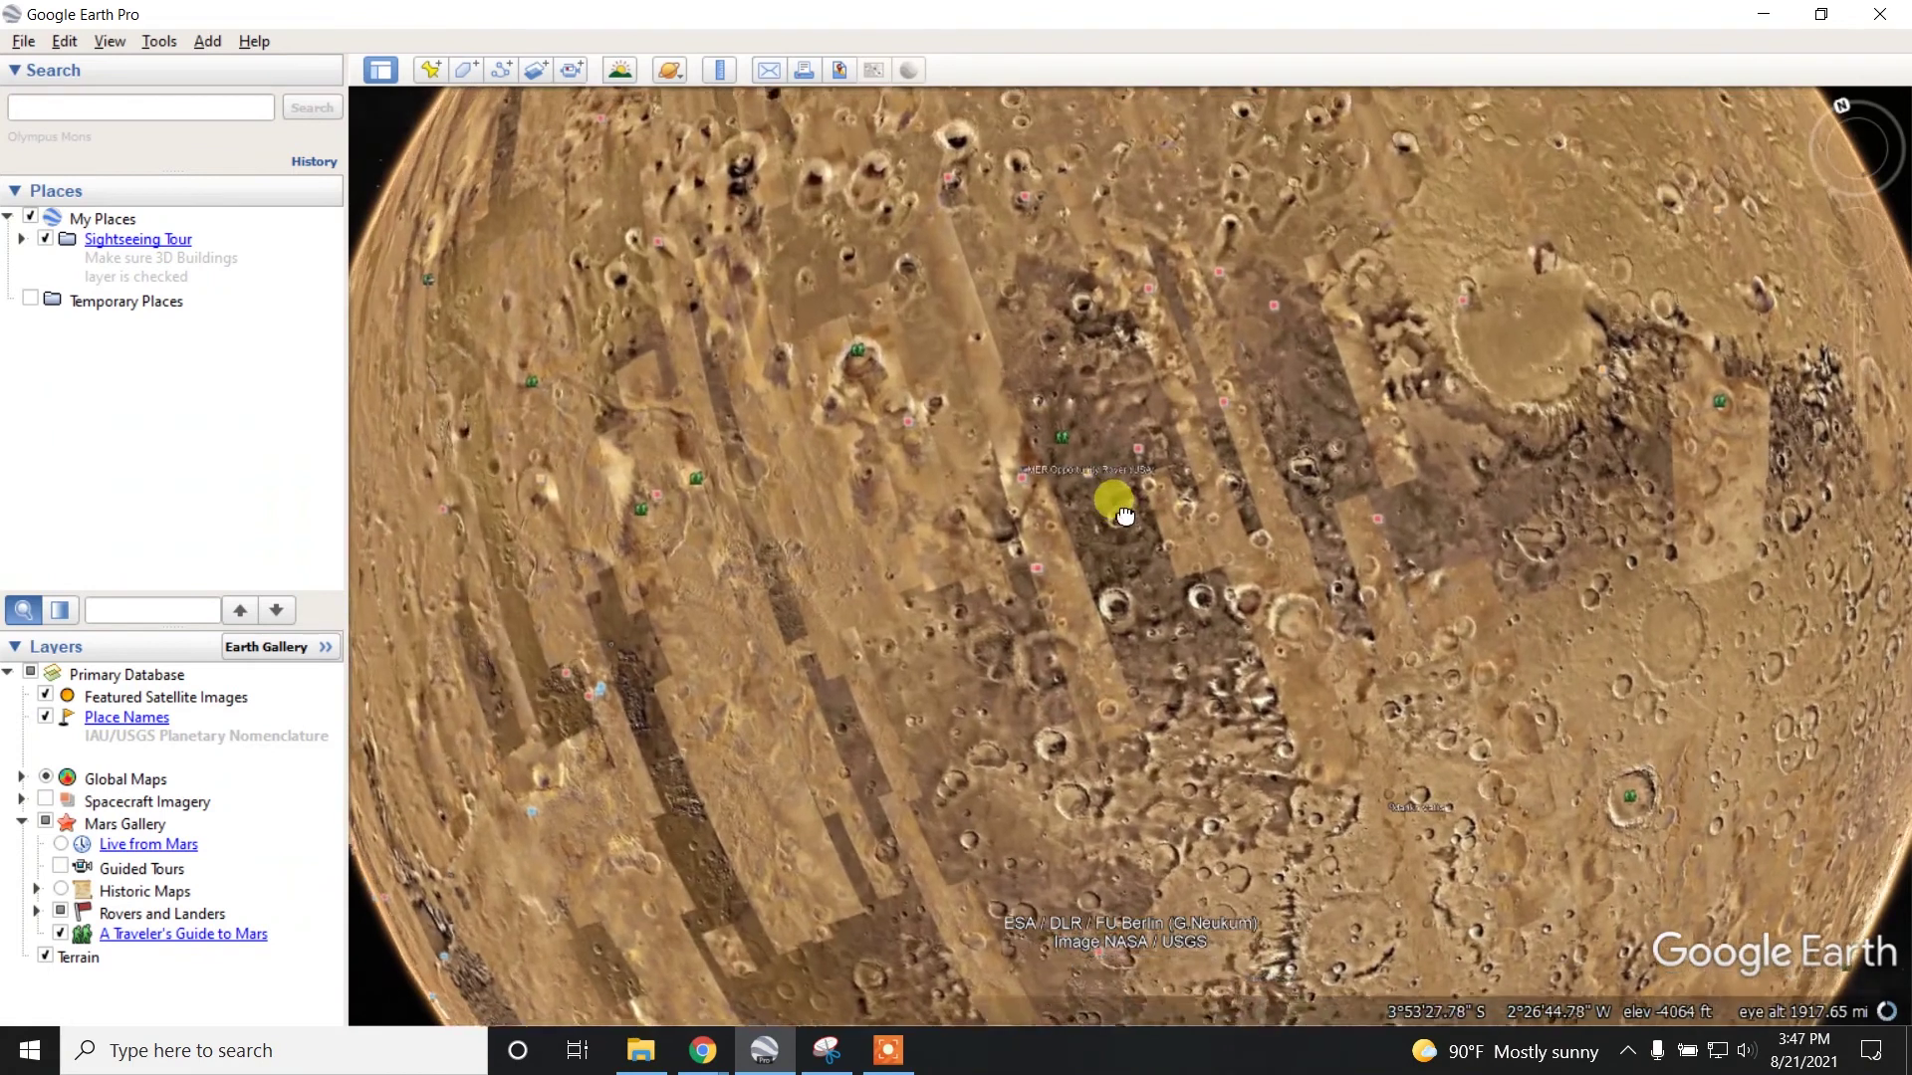
{"action": "scroll", "coordinate": [1076, 501], "scroll_direction": "up", "scroll_amount": 2}
{"action": "scroll", "coordinate": [1087, 478], "scroll_direction": "up", "scroll_amount": 2}
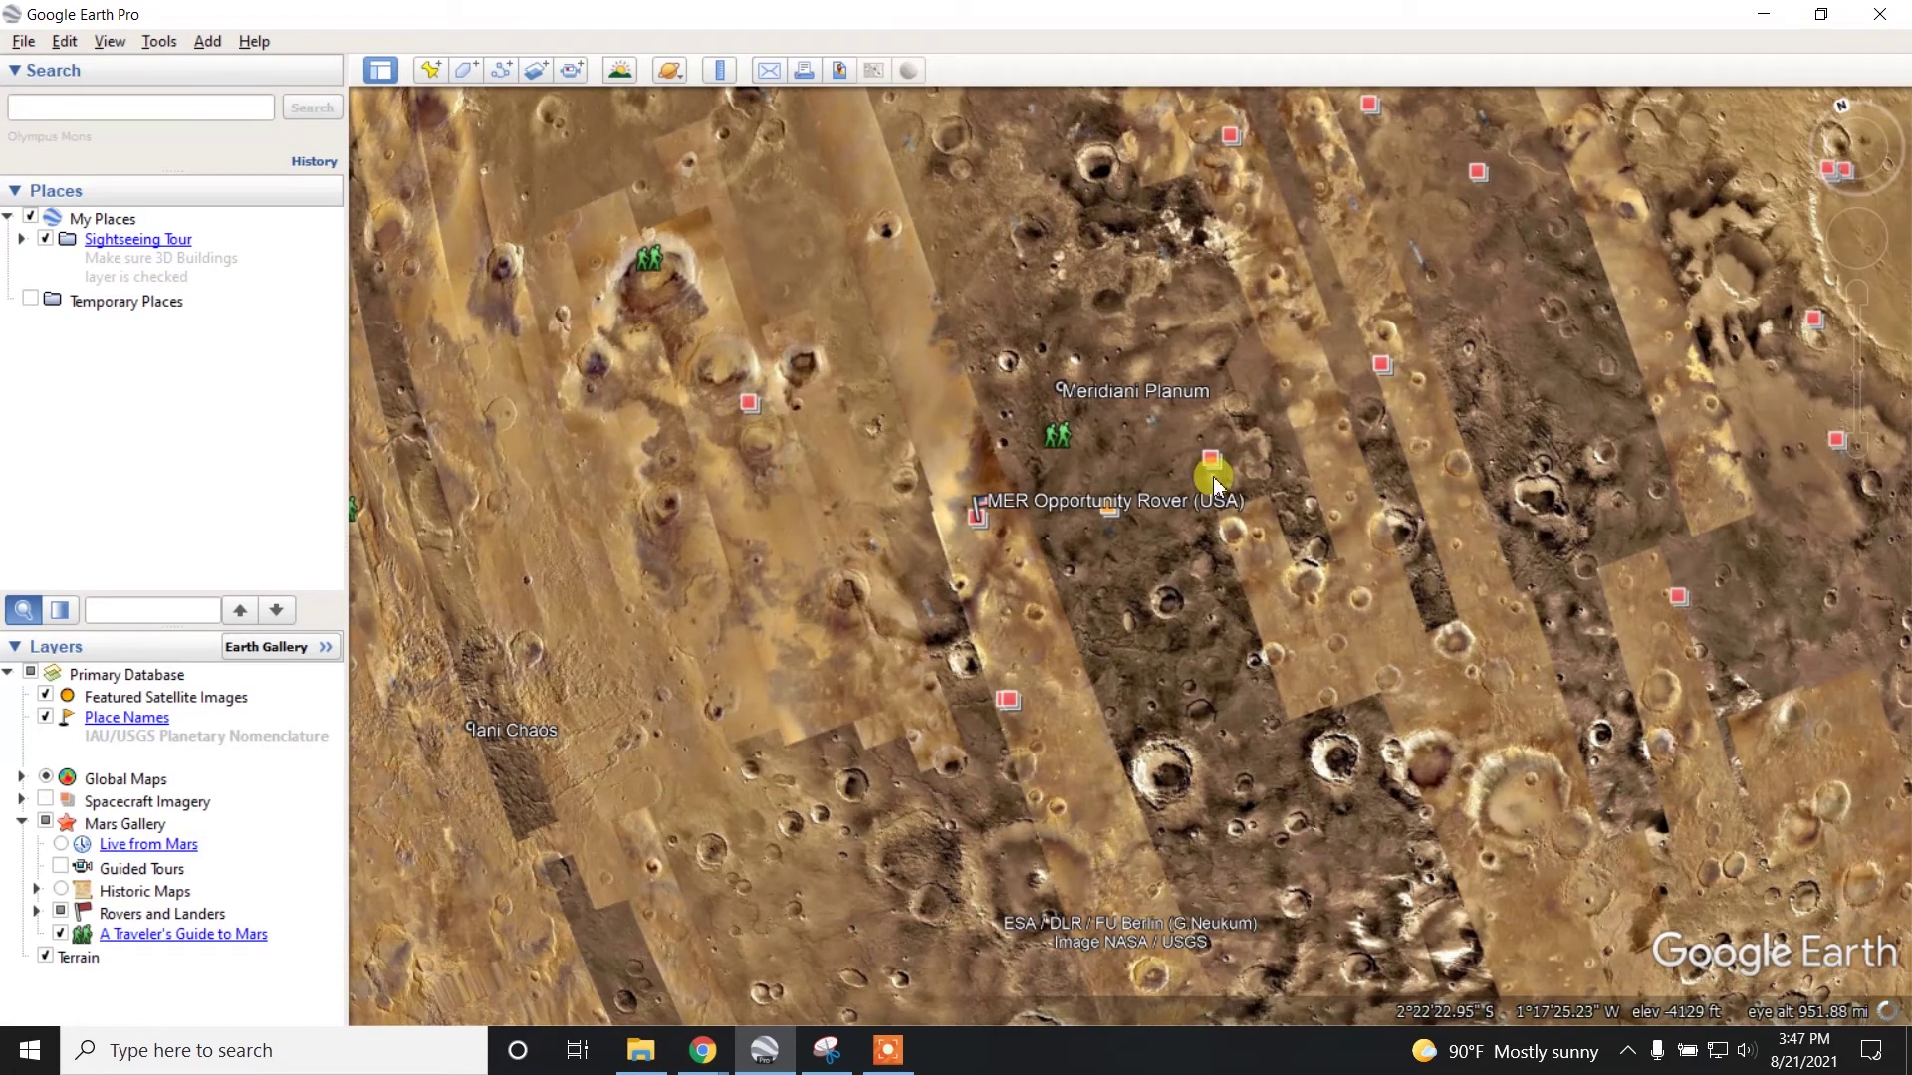
{"action": "left_click", "coordinate": [1380, 369]}
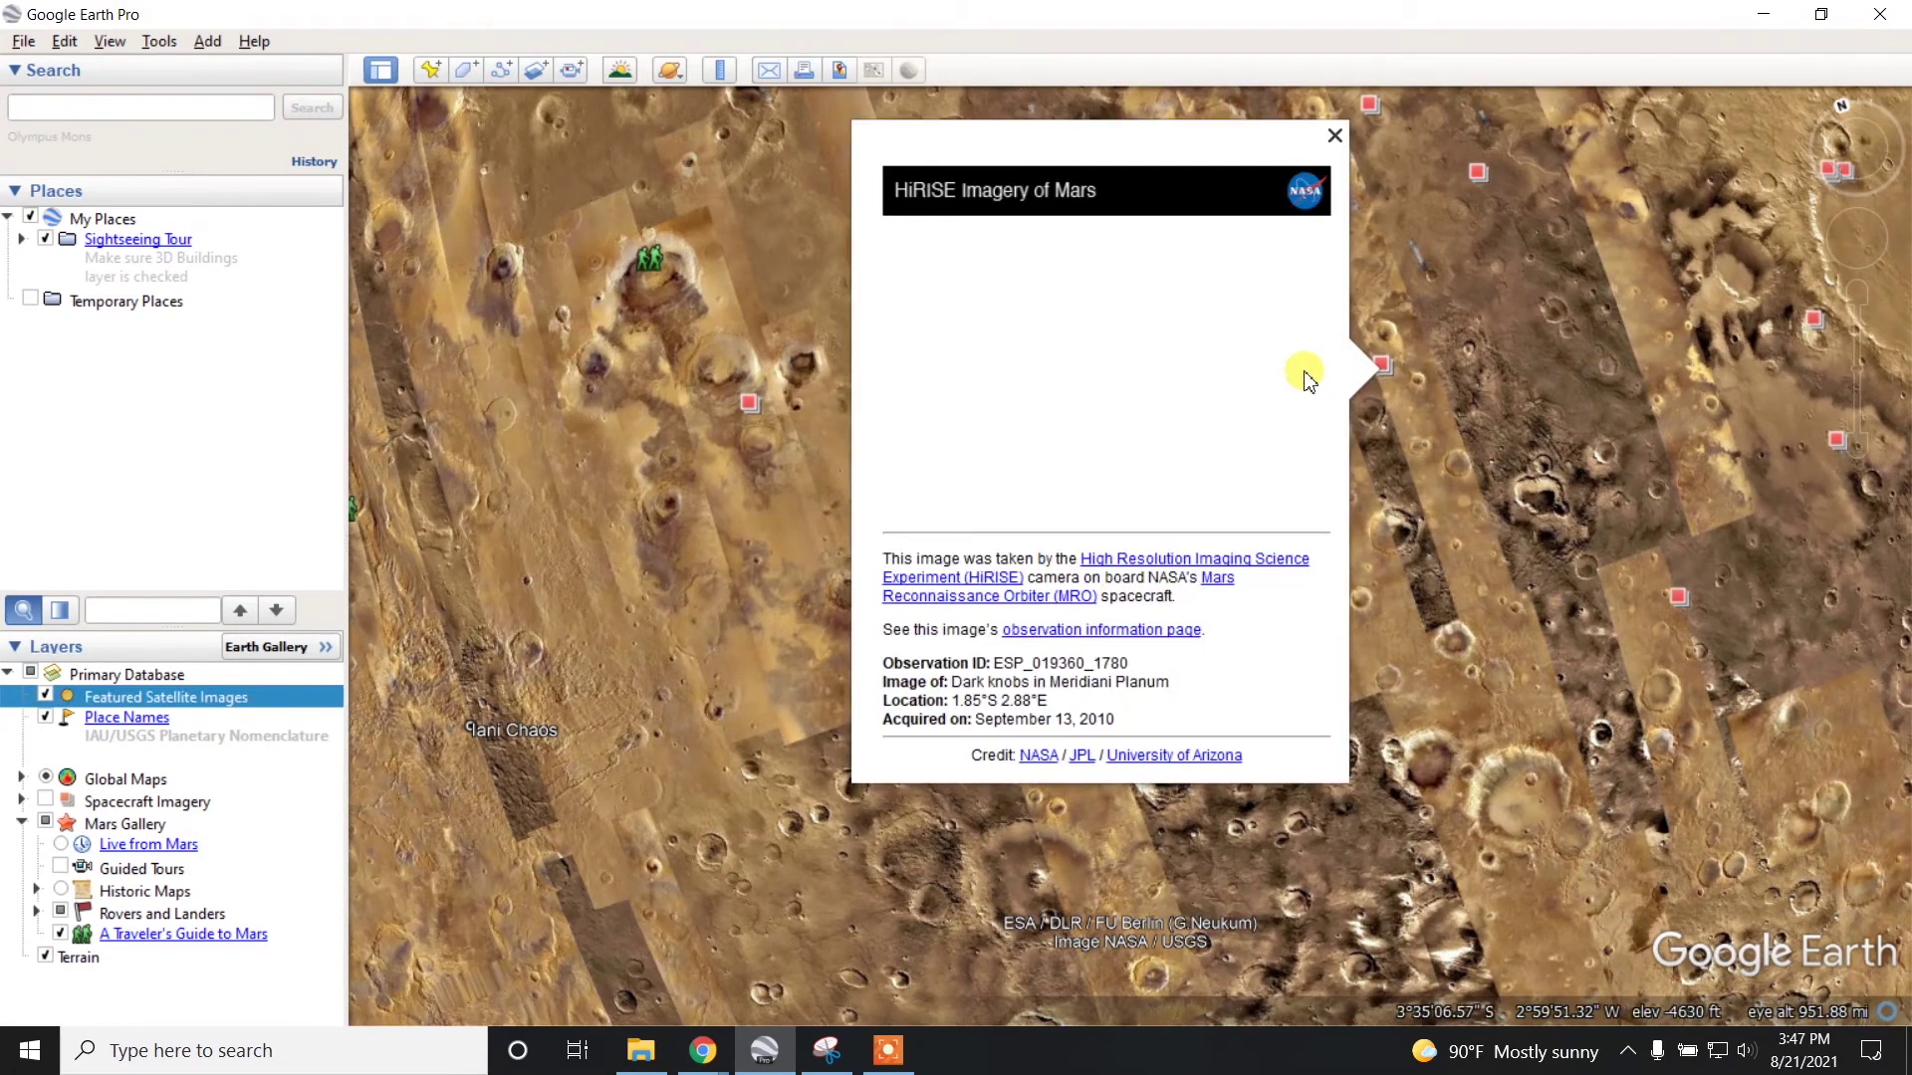
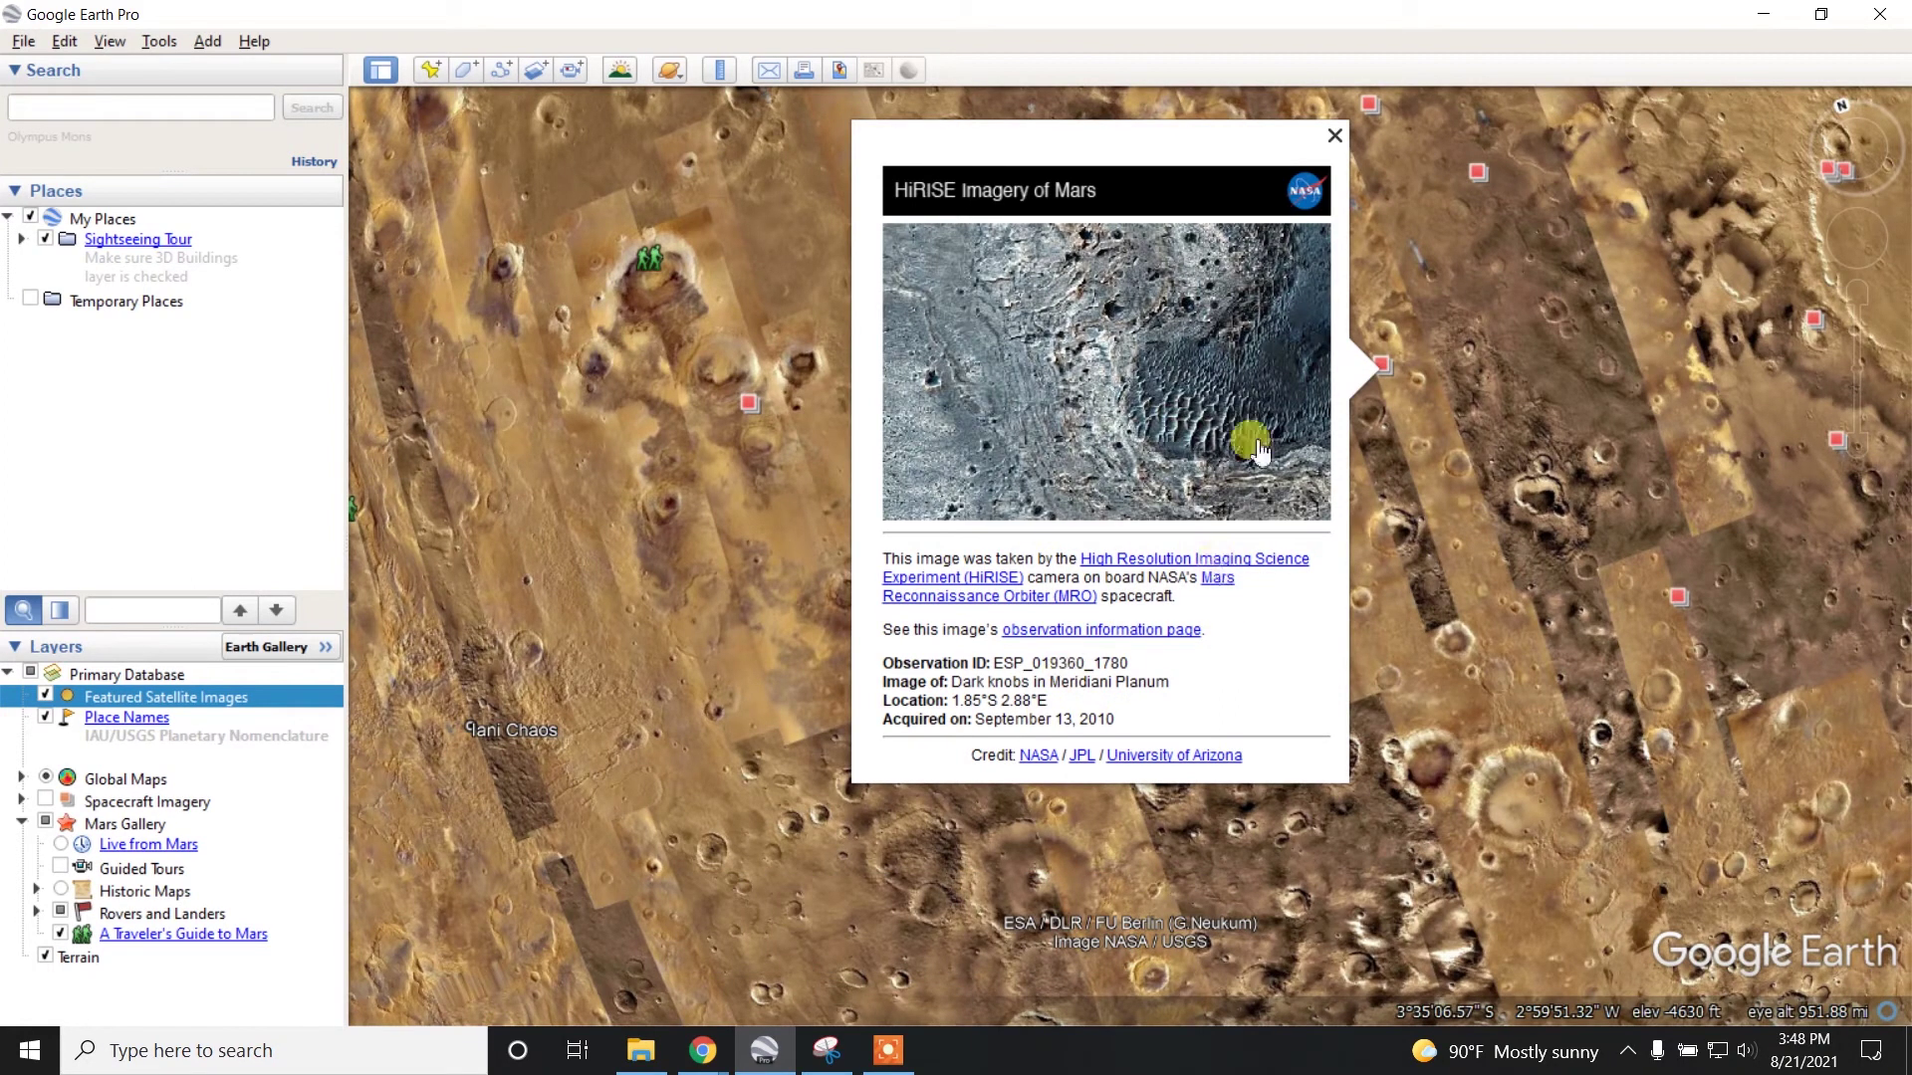
Step: View another HiRISE crater image near Meridiani Planum, then pan back out to the full Mars globe
{"action": "left_click", "coordinate": [1334, 128]}
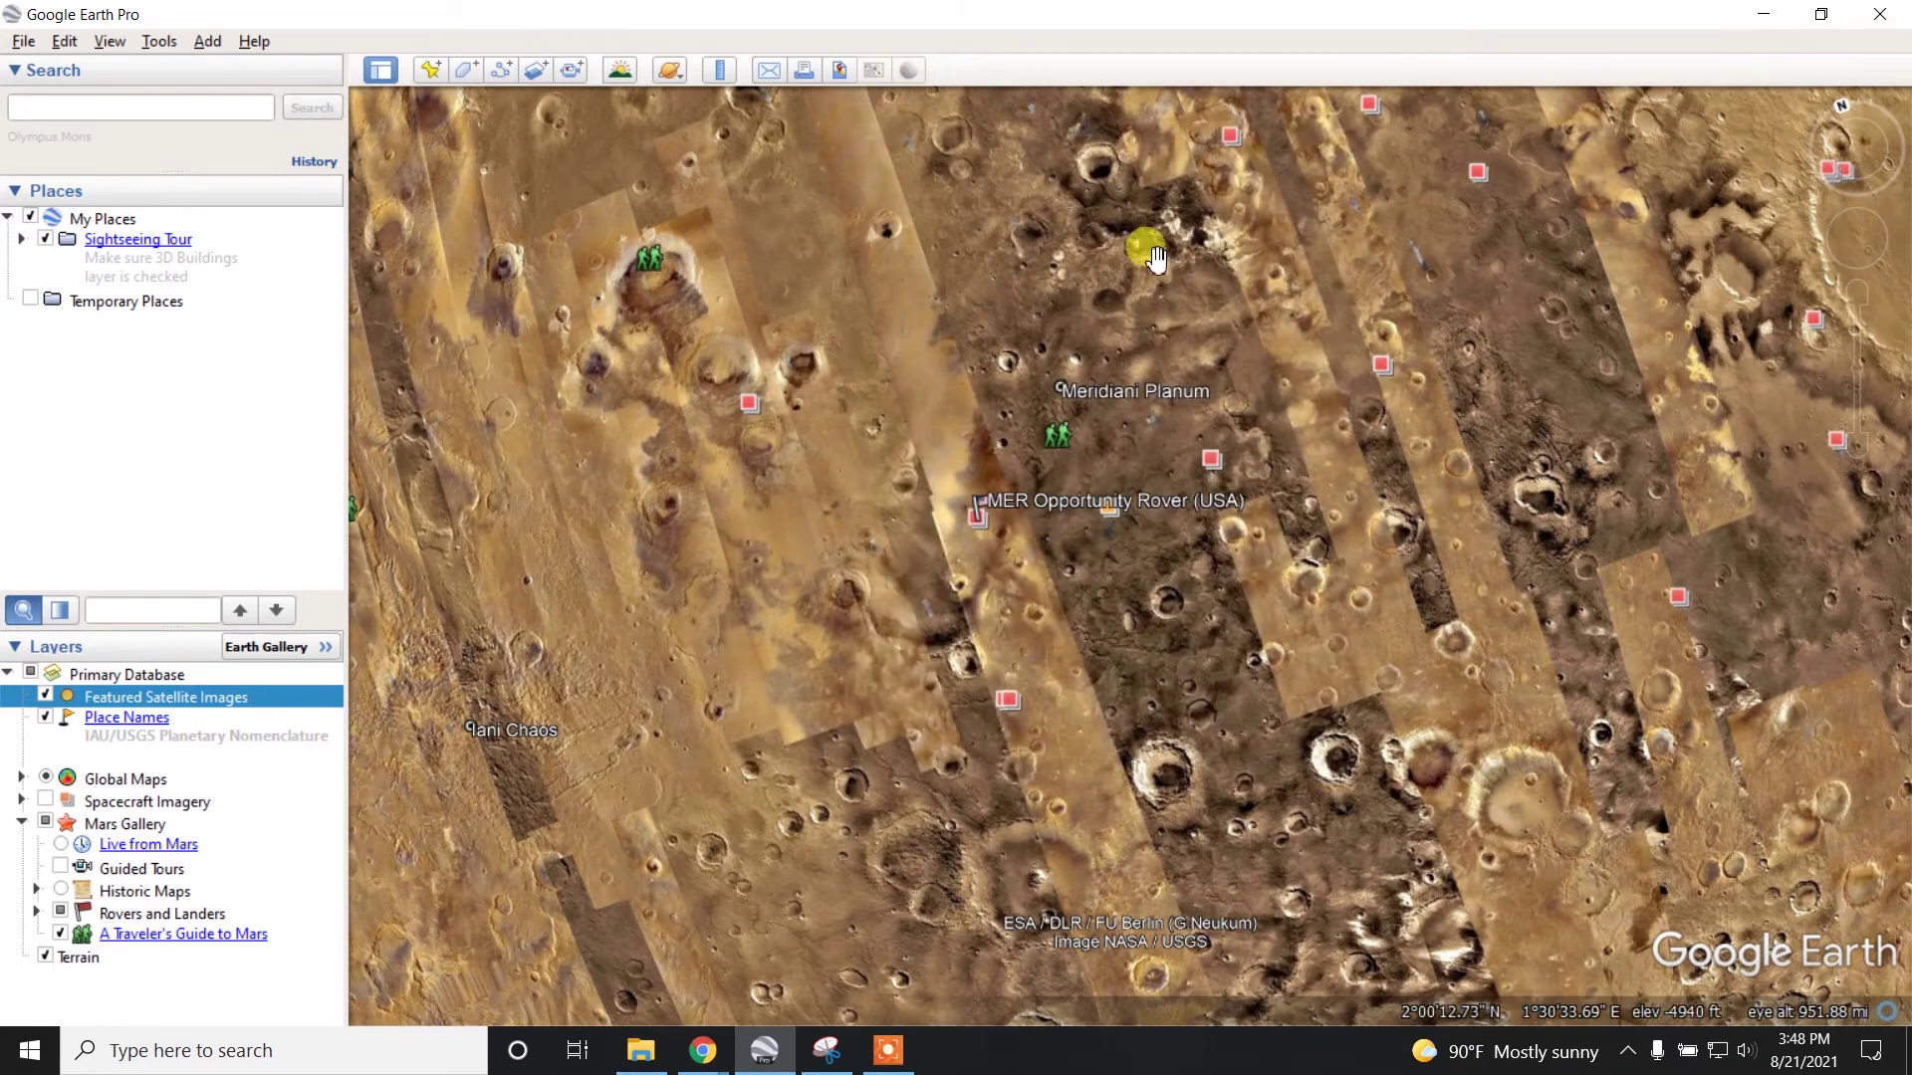
{"action": "left_click_drag", "start_coordinate": [758, 308], "coordinate": [1349, 582]}
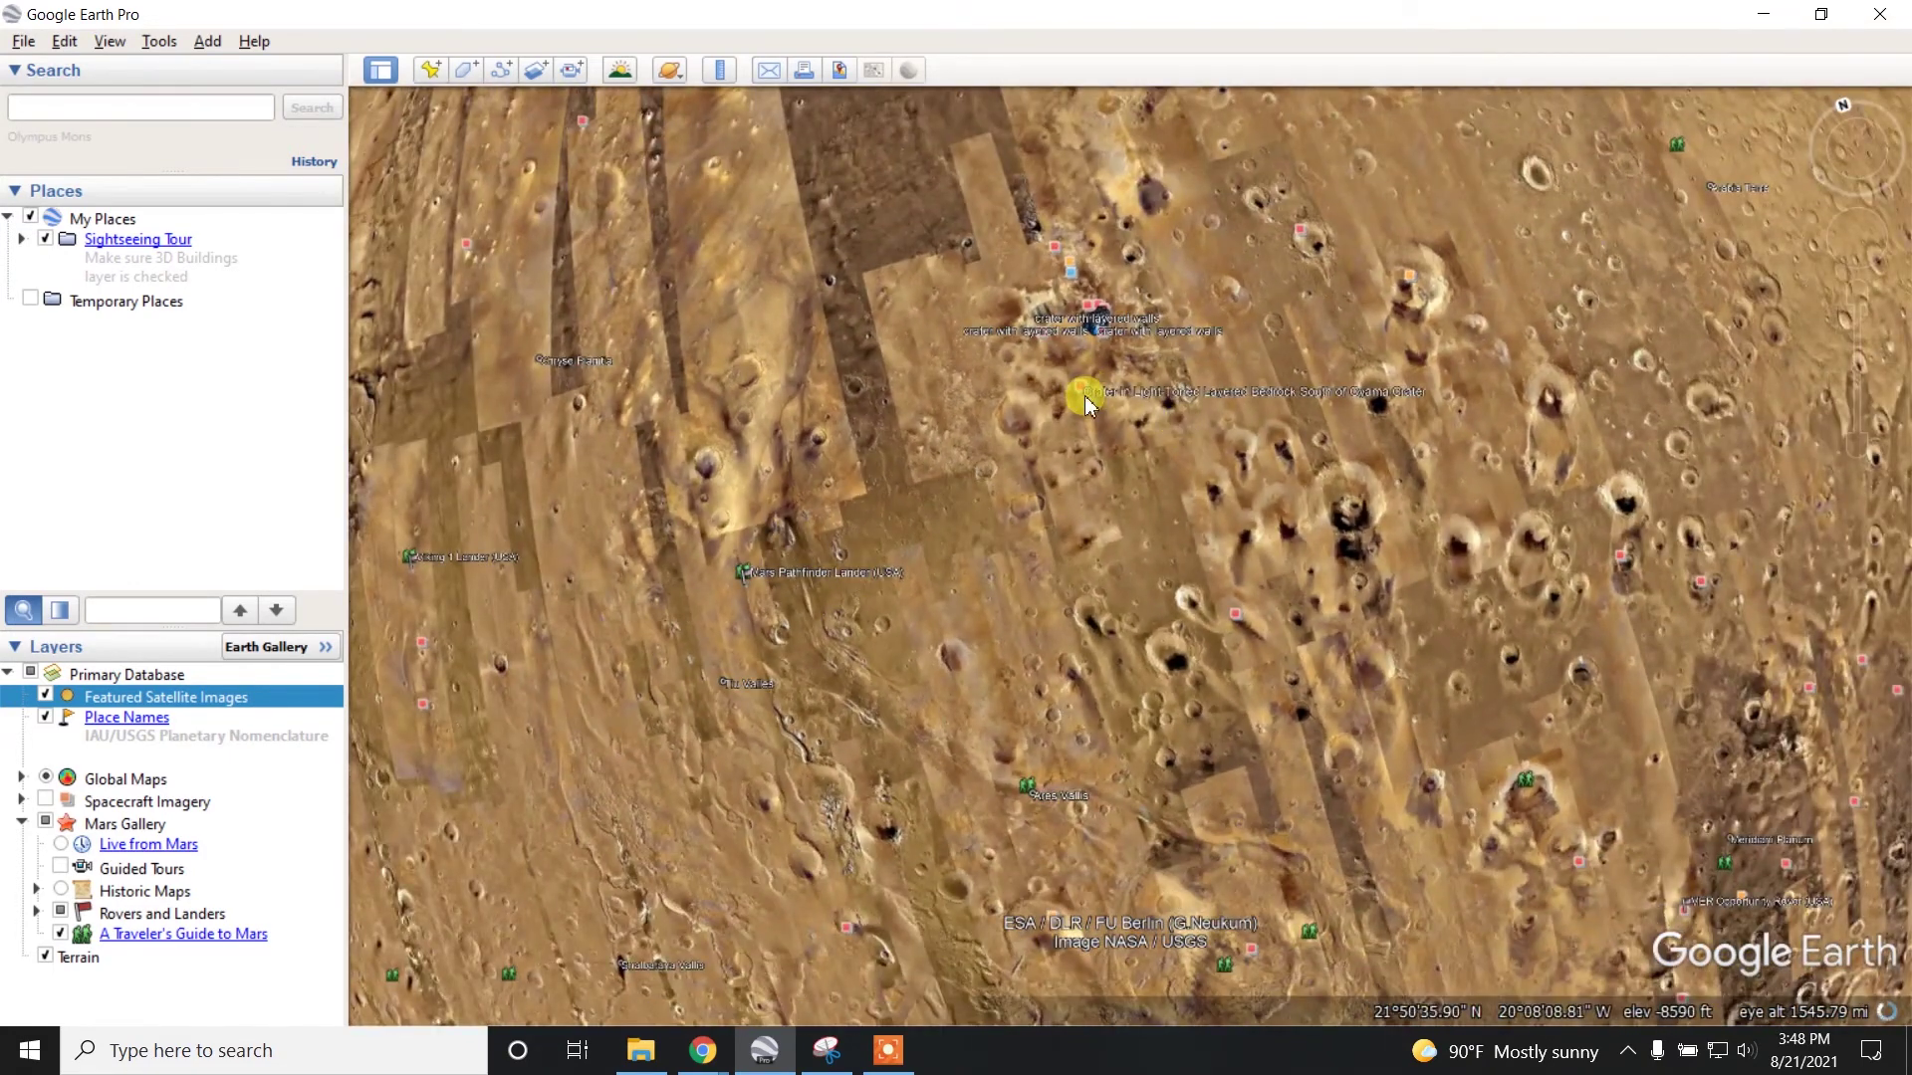
{"action": "left_click", "coordinate": [1081, 392]}
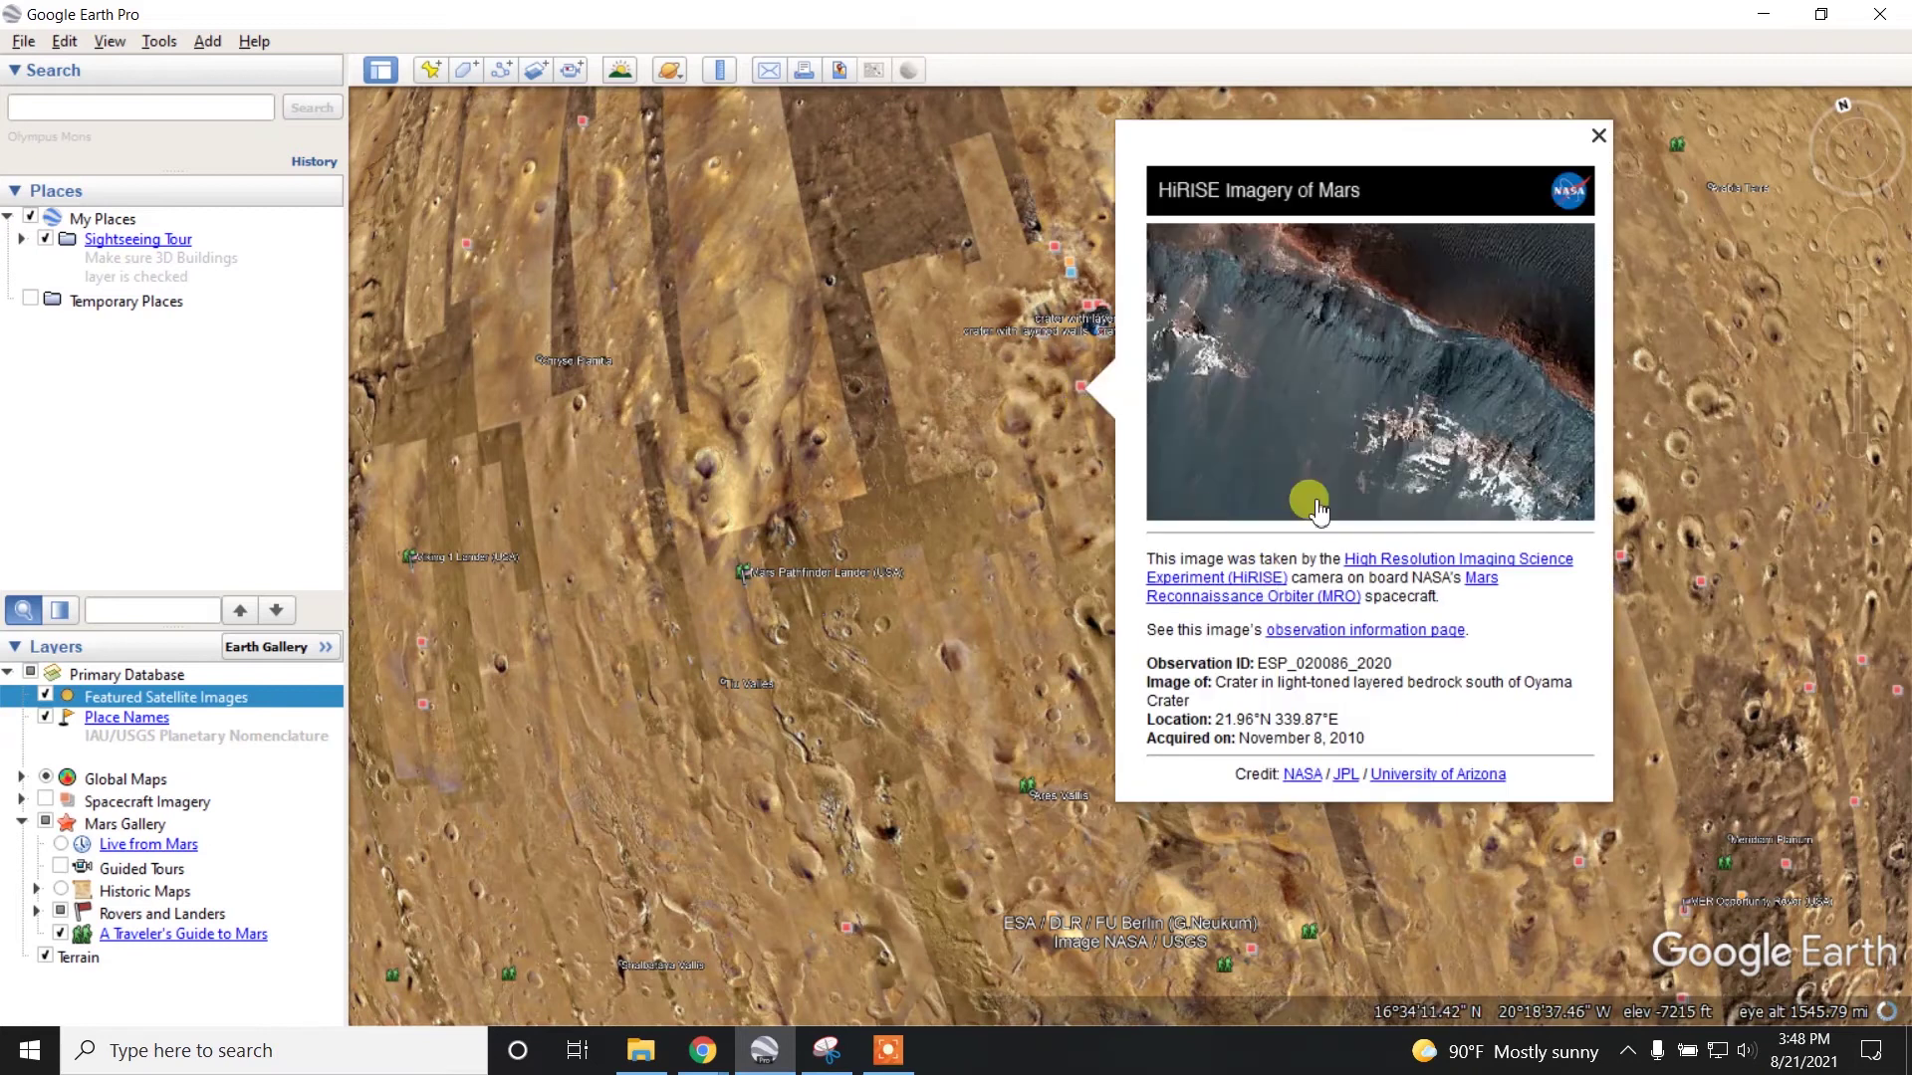
{"action": "left_click", "coordinate": [1598, 140]}
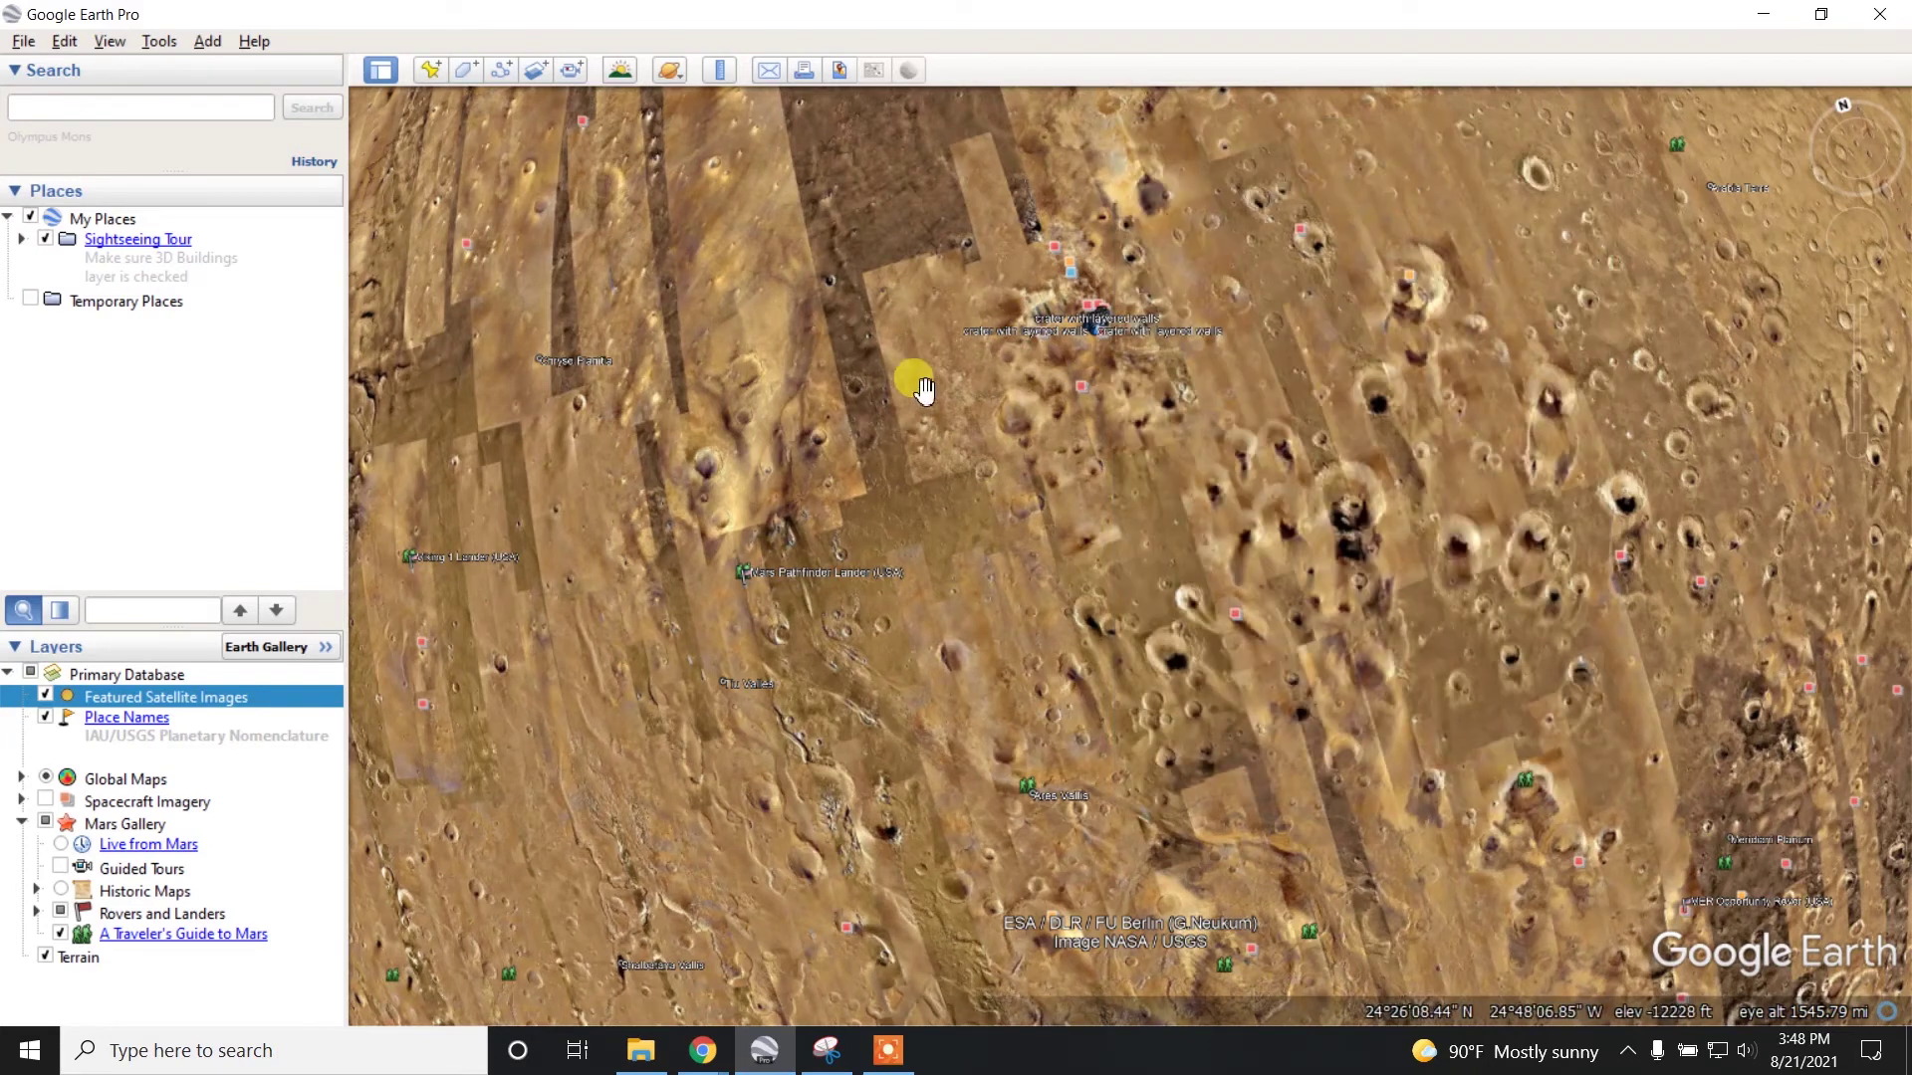
{"action": "left_click_drag", "start_coordinate": [993, 476], "coordinate": [1558, 802]}
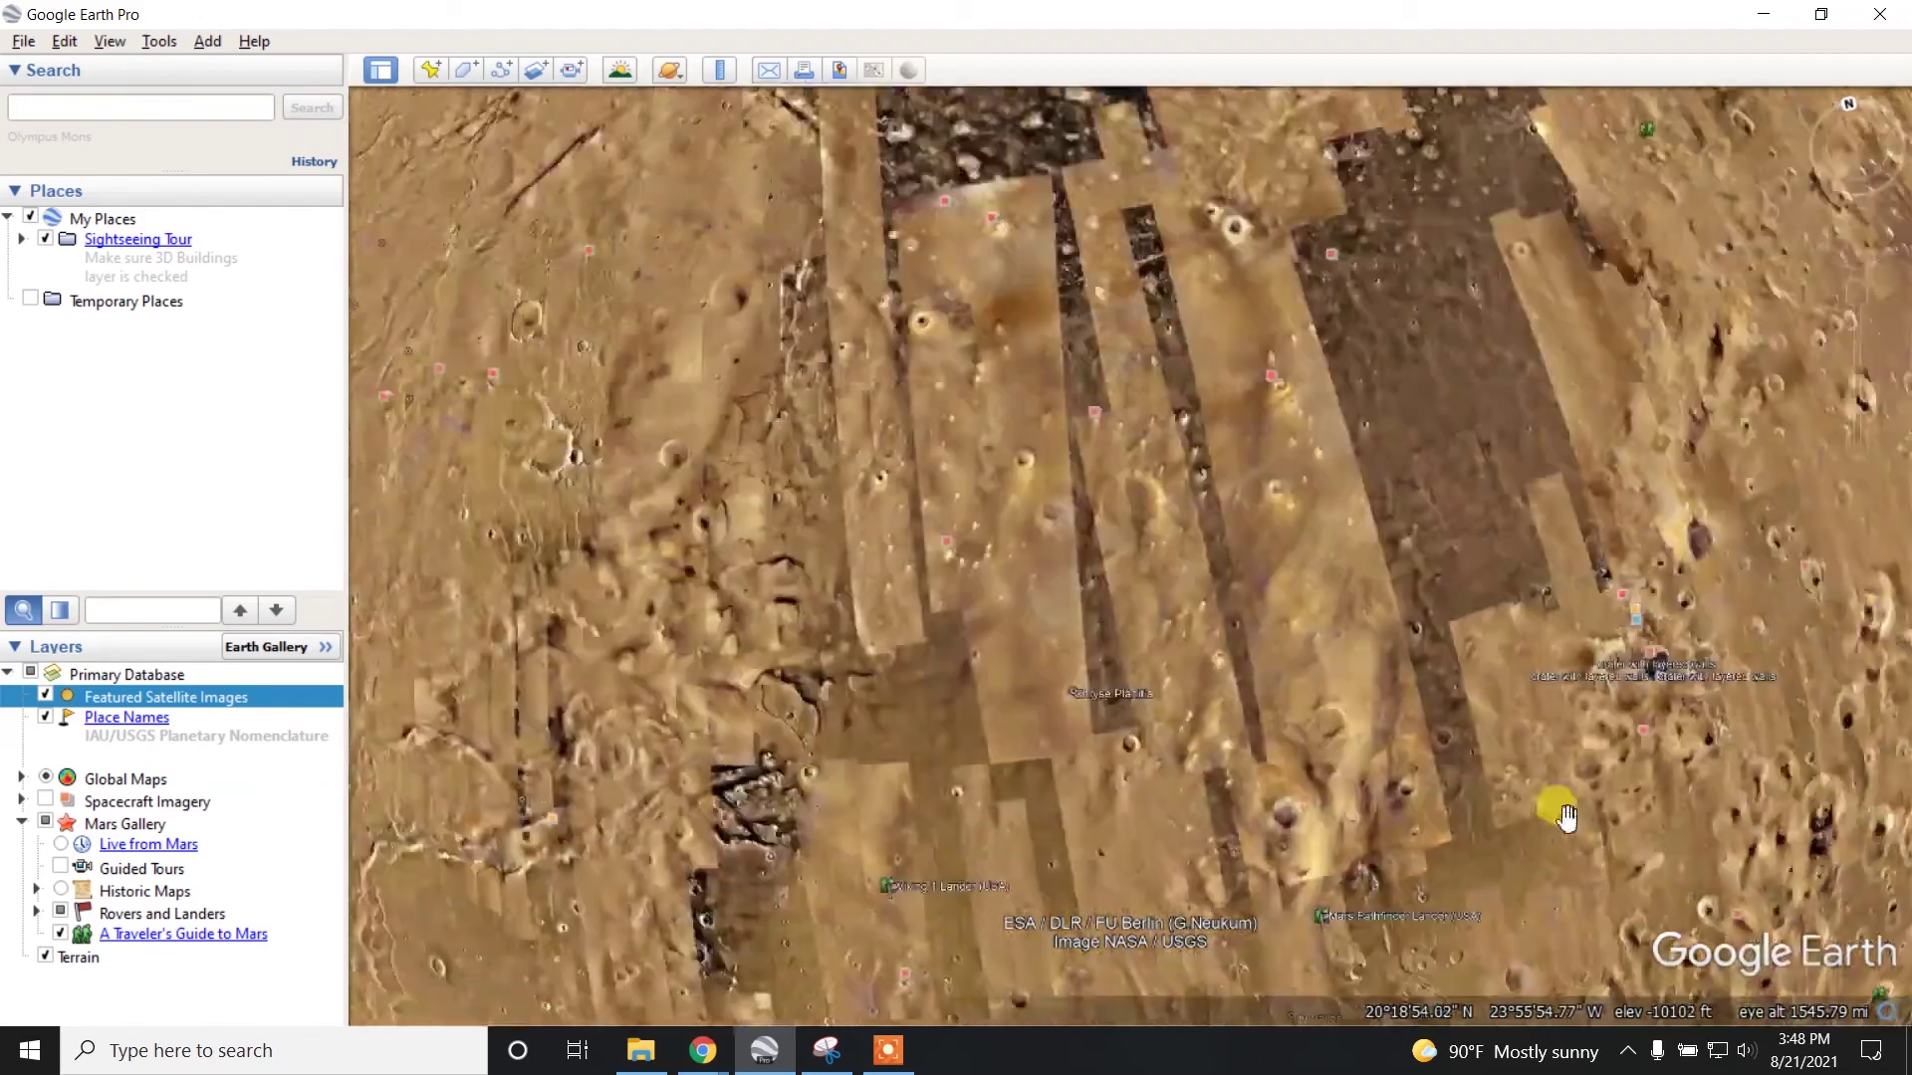
{"action": "scroll", "coordinate": [1139, 600], "scroll_direction": "down", "scroll_amount": 5}
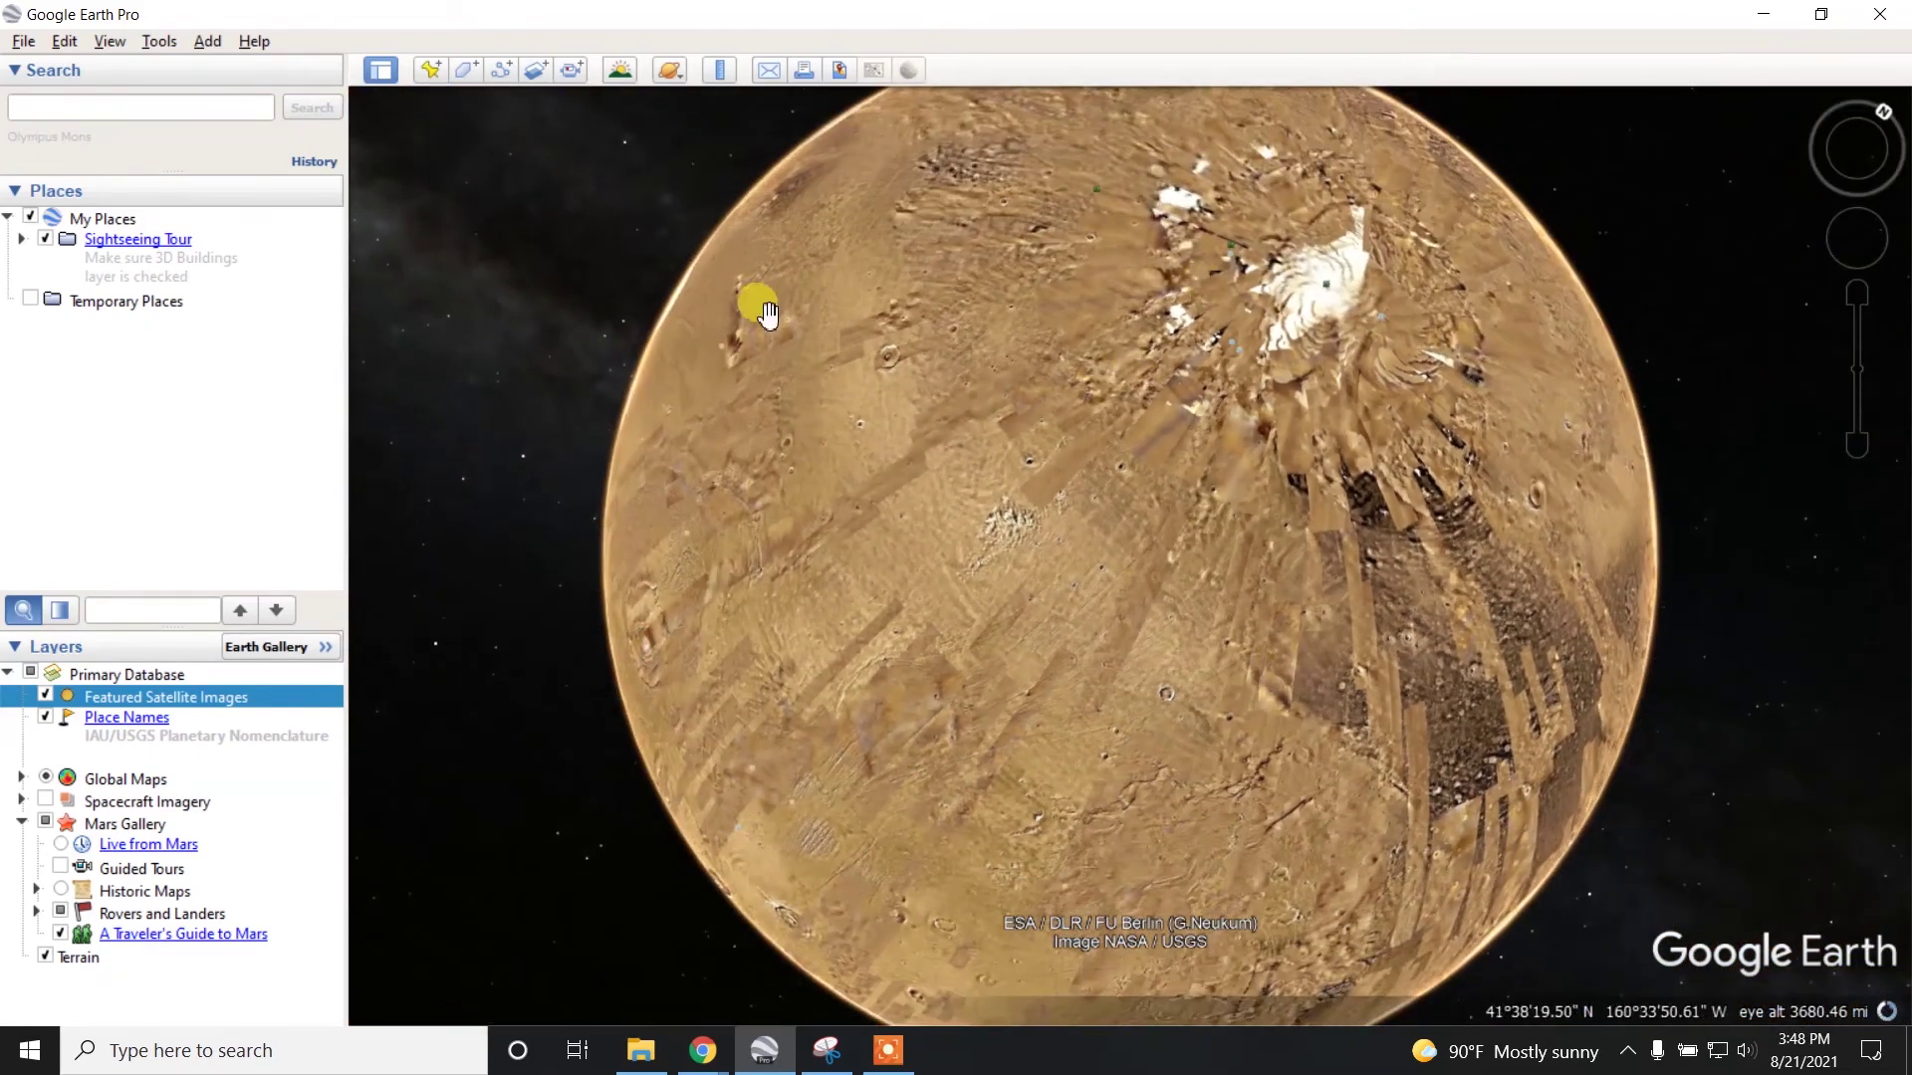
Step: Switch from Mars to Sky mode through View > Explore, arriving at Messier 101
{"action": "left_click", "coordinate": [109, 40]}
{"action": "mouse_move", "coordinate": [148, 425]}
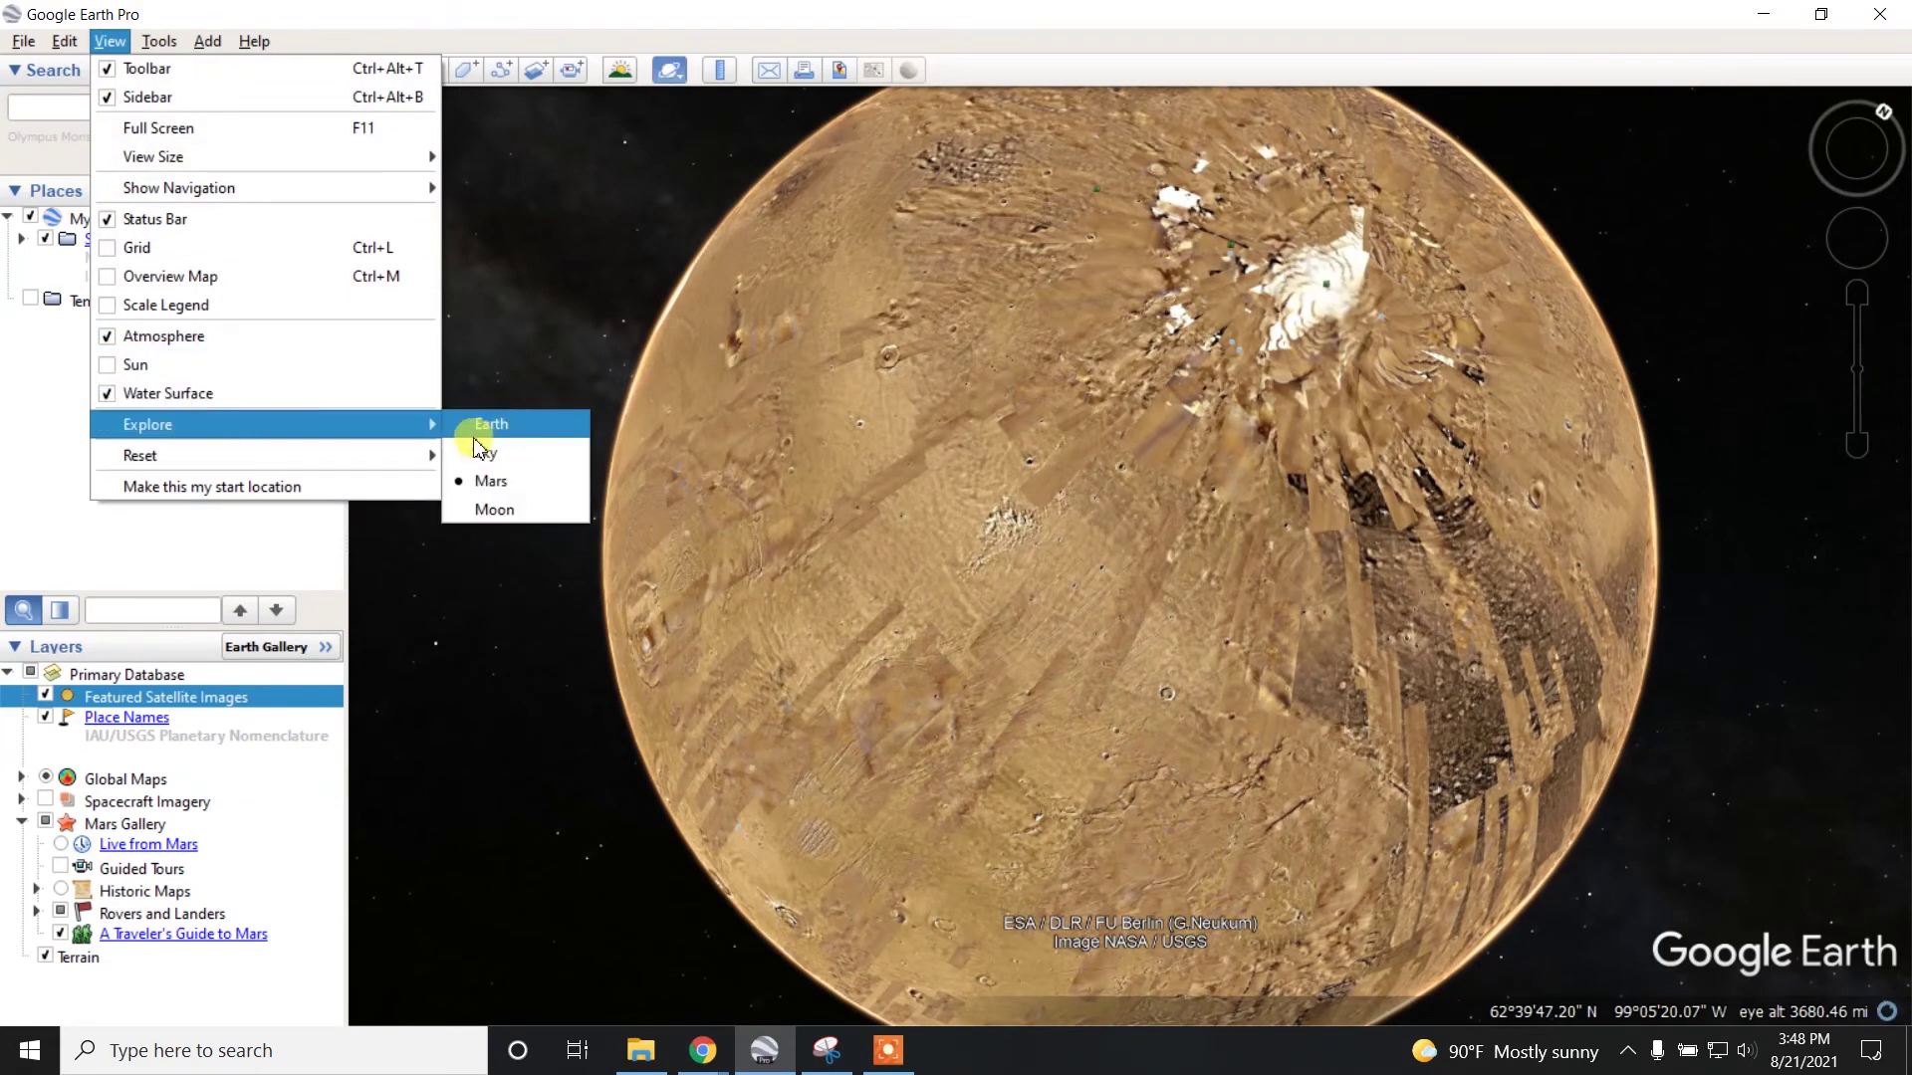
{"action": "left_click", "coordinate": [510, 453]}
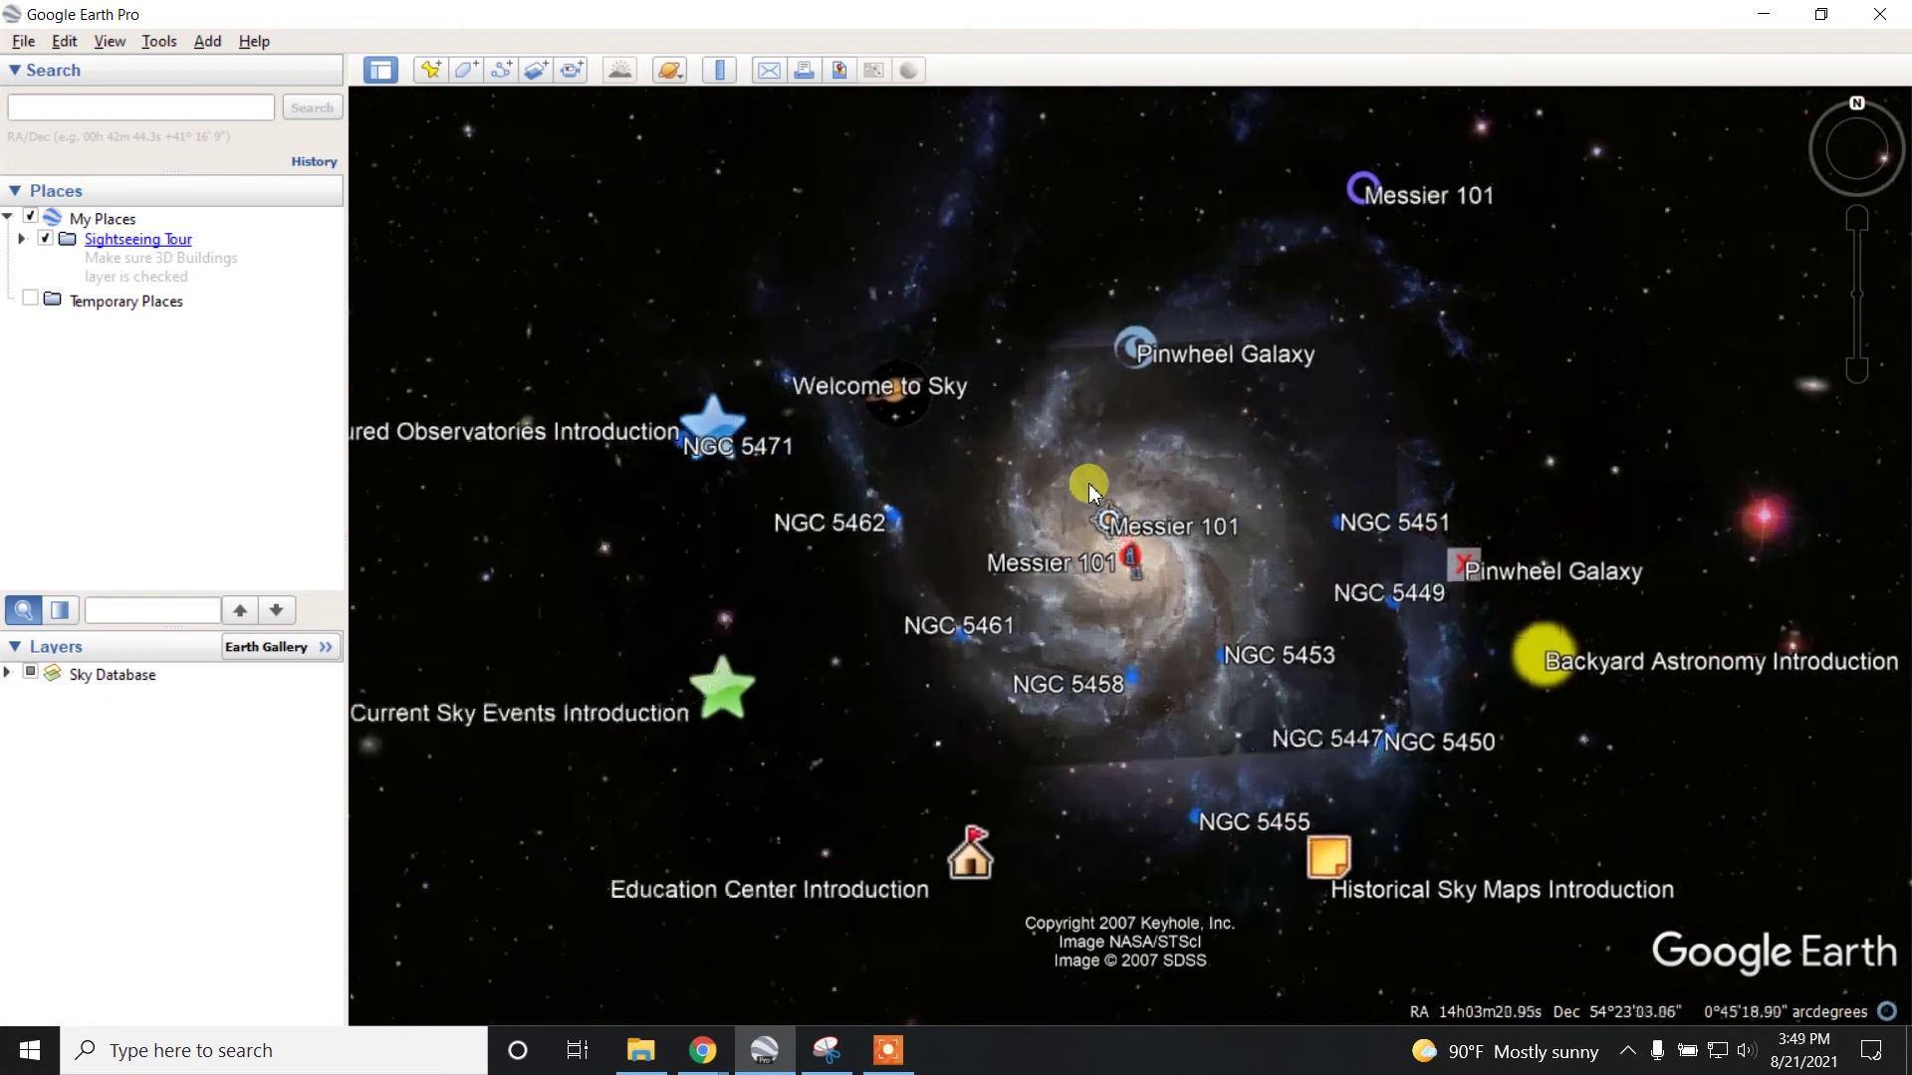
{"action": "scroll", "coordinate": [1109, 523], "scroll_direction": "up", "scroll_amount": 3}
{"action": "scroll", "coordinate": [1110, 531], "scroll_direction": "down", "scroll_amount": 2}
Step: Pan the sky view around the Pinwheel Galaxy to inspect its labeled NGC neighbors
{"action": "left_click_drag", "start_coordinate": [1110, 532], "coordinate": [1135, 471]}
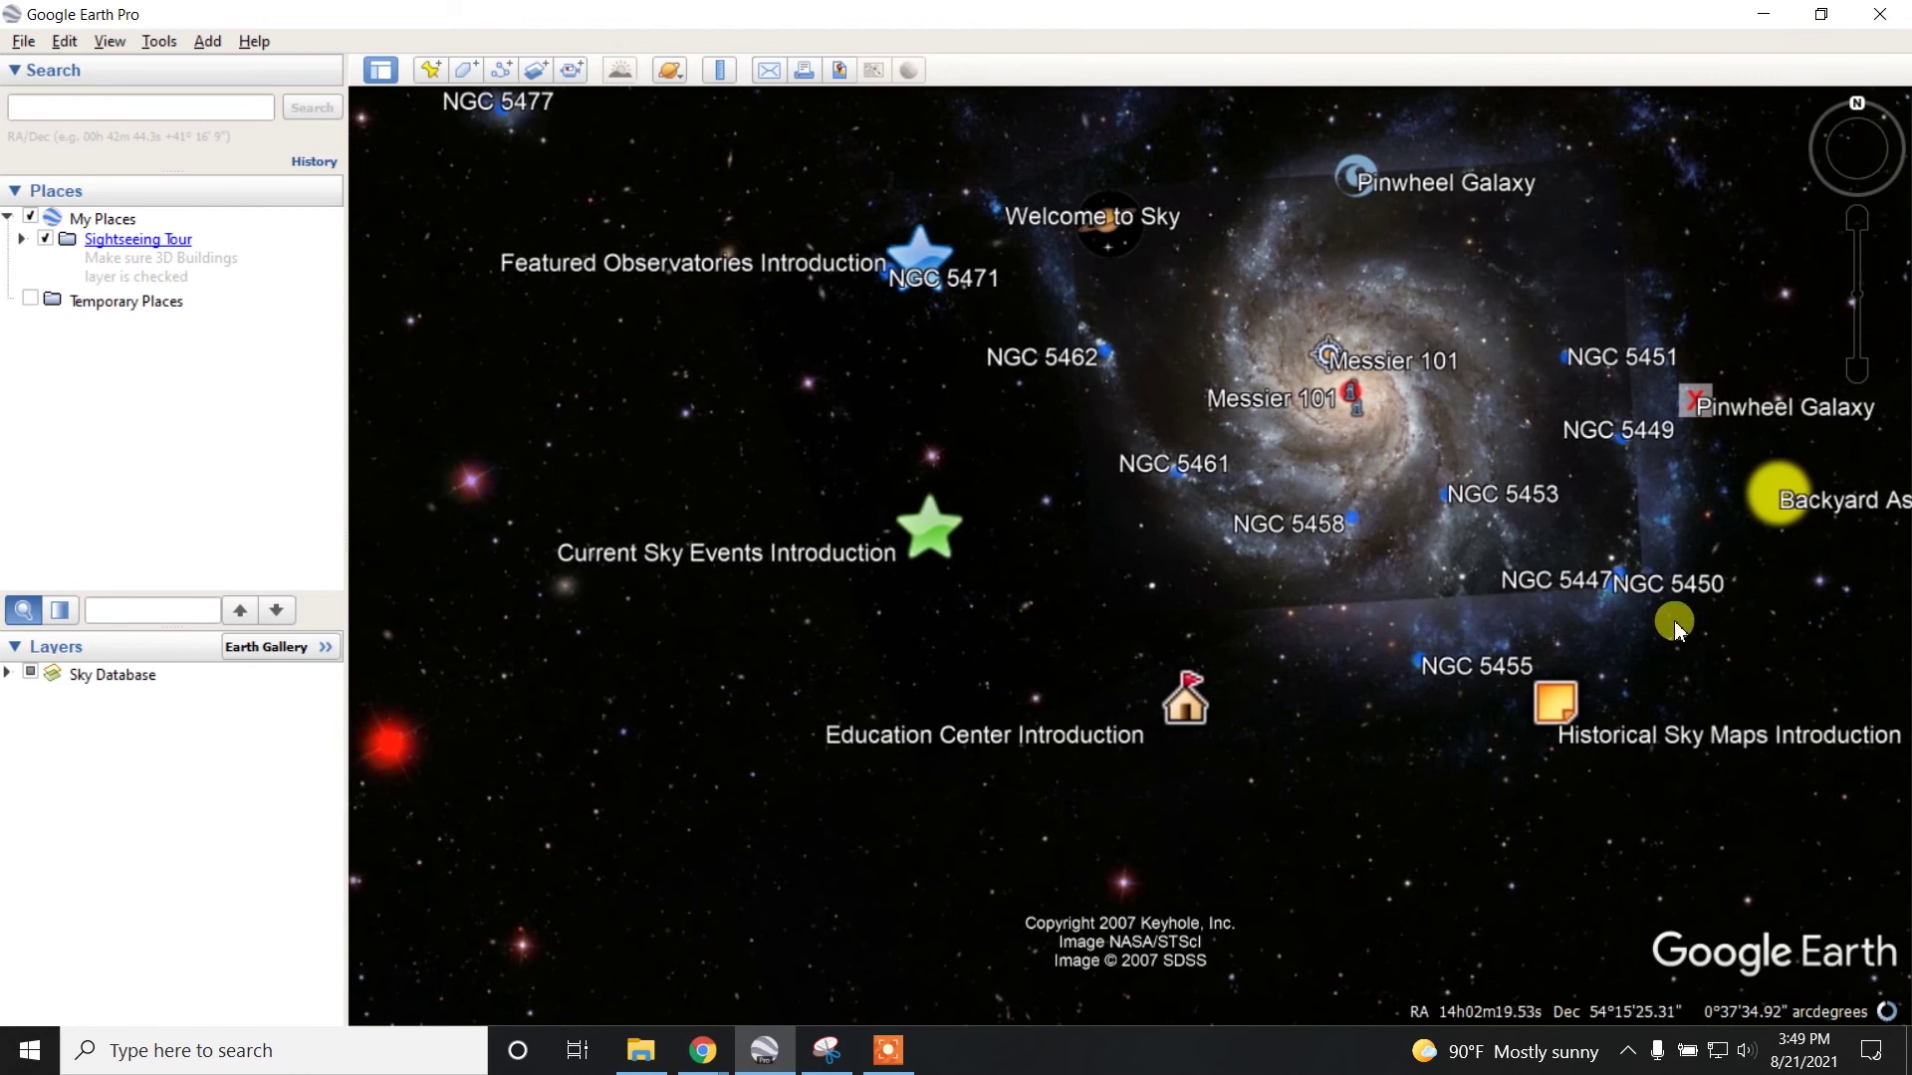
{"action": "left_click_drag", "start_coordinate": [1723, 618], "coordinate": [1336, 662]}
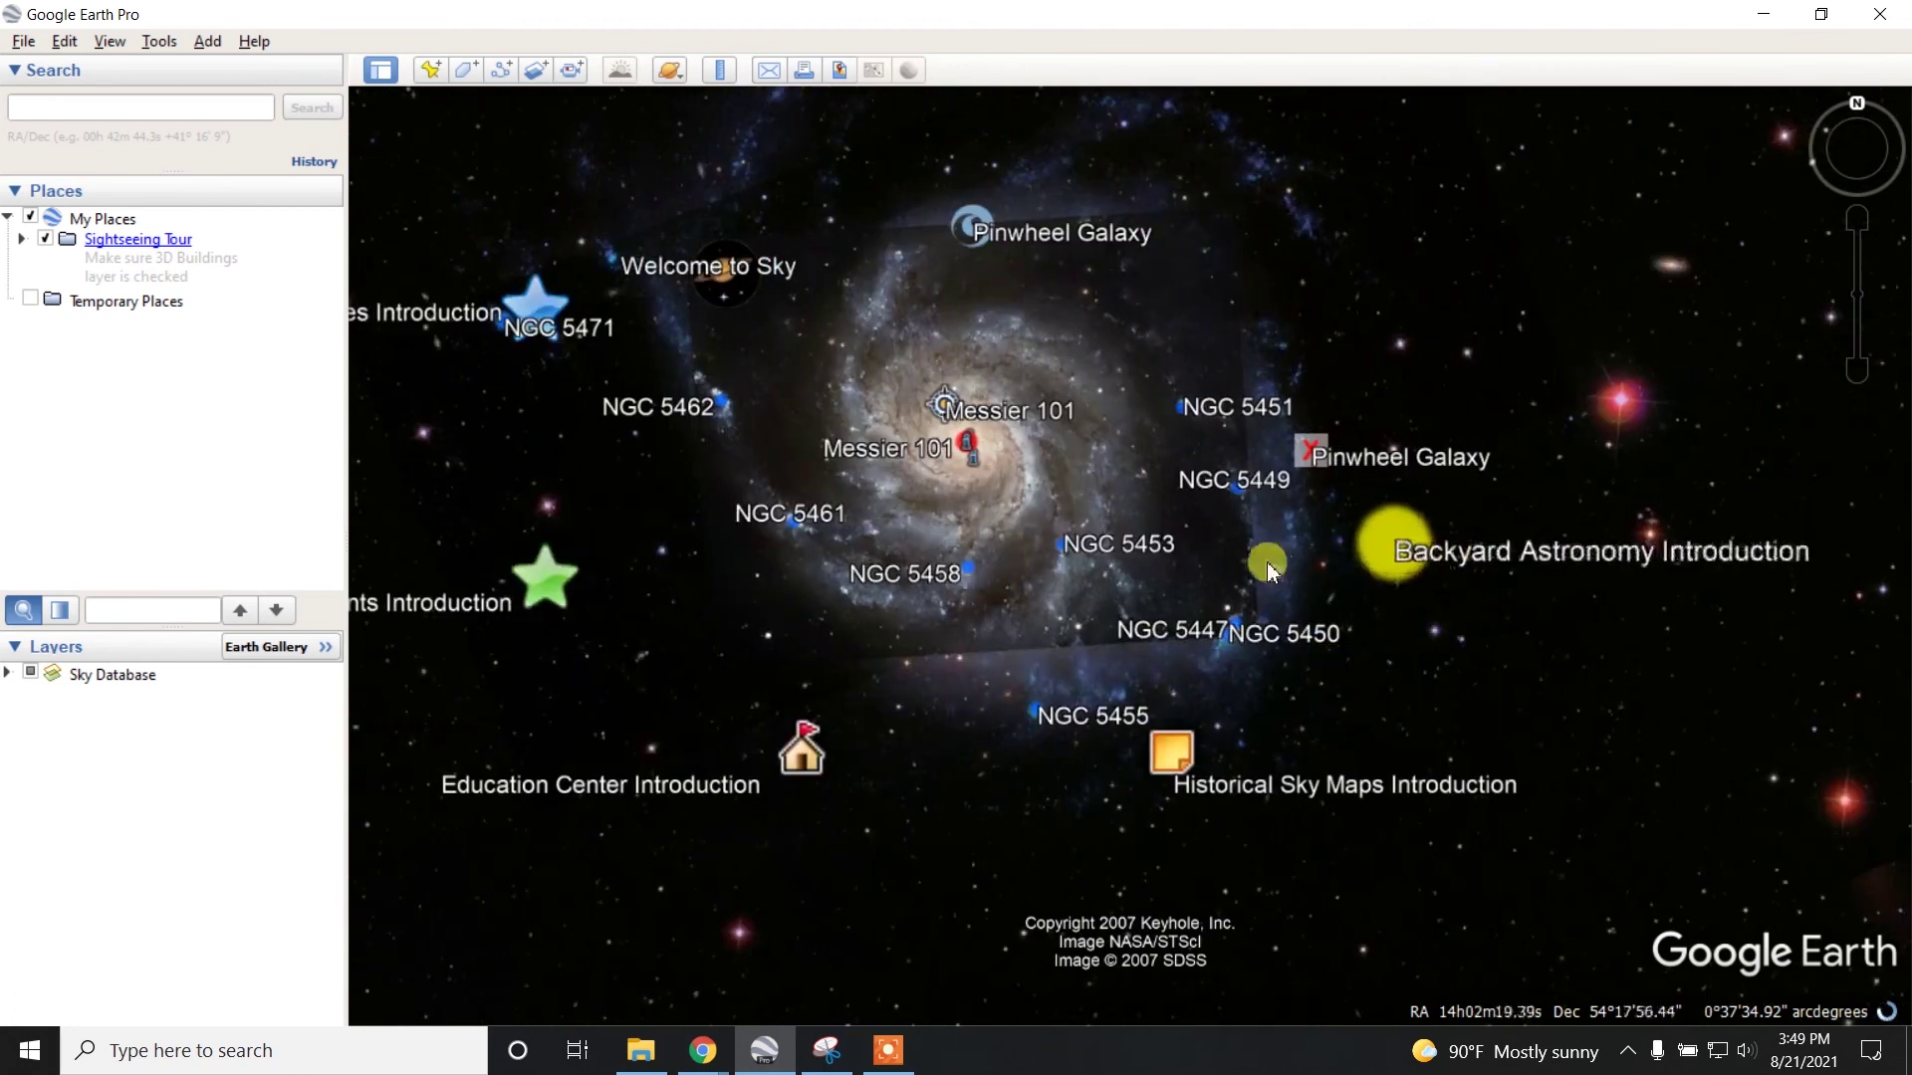
{"action": "left_click_drag", "start_coordinate": [1267, 558], "coordinate": [1378, 625]}
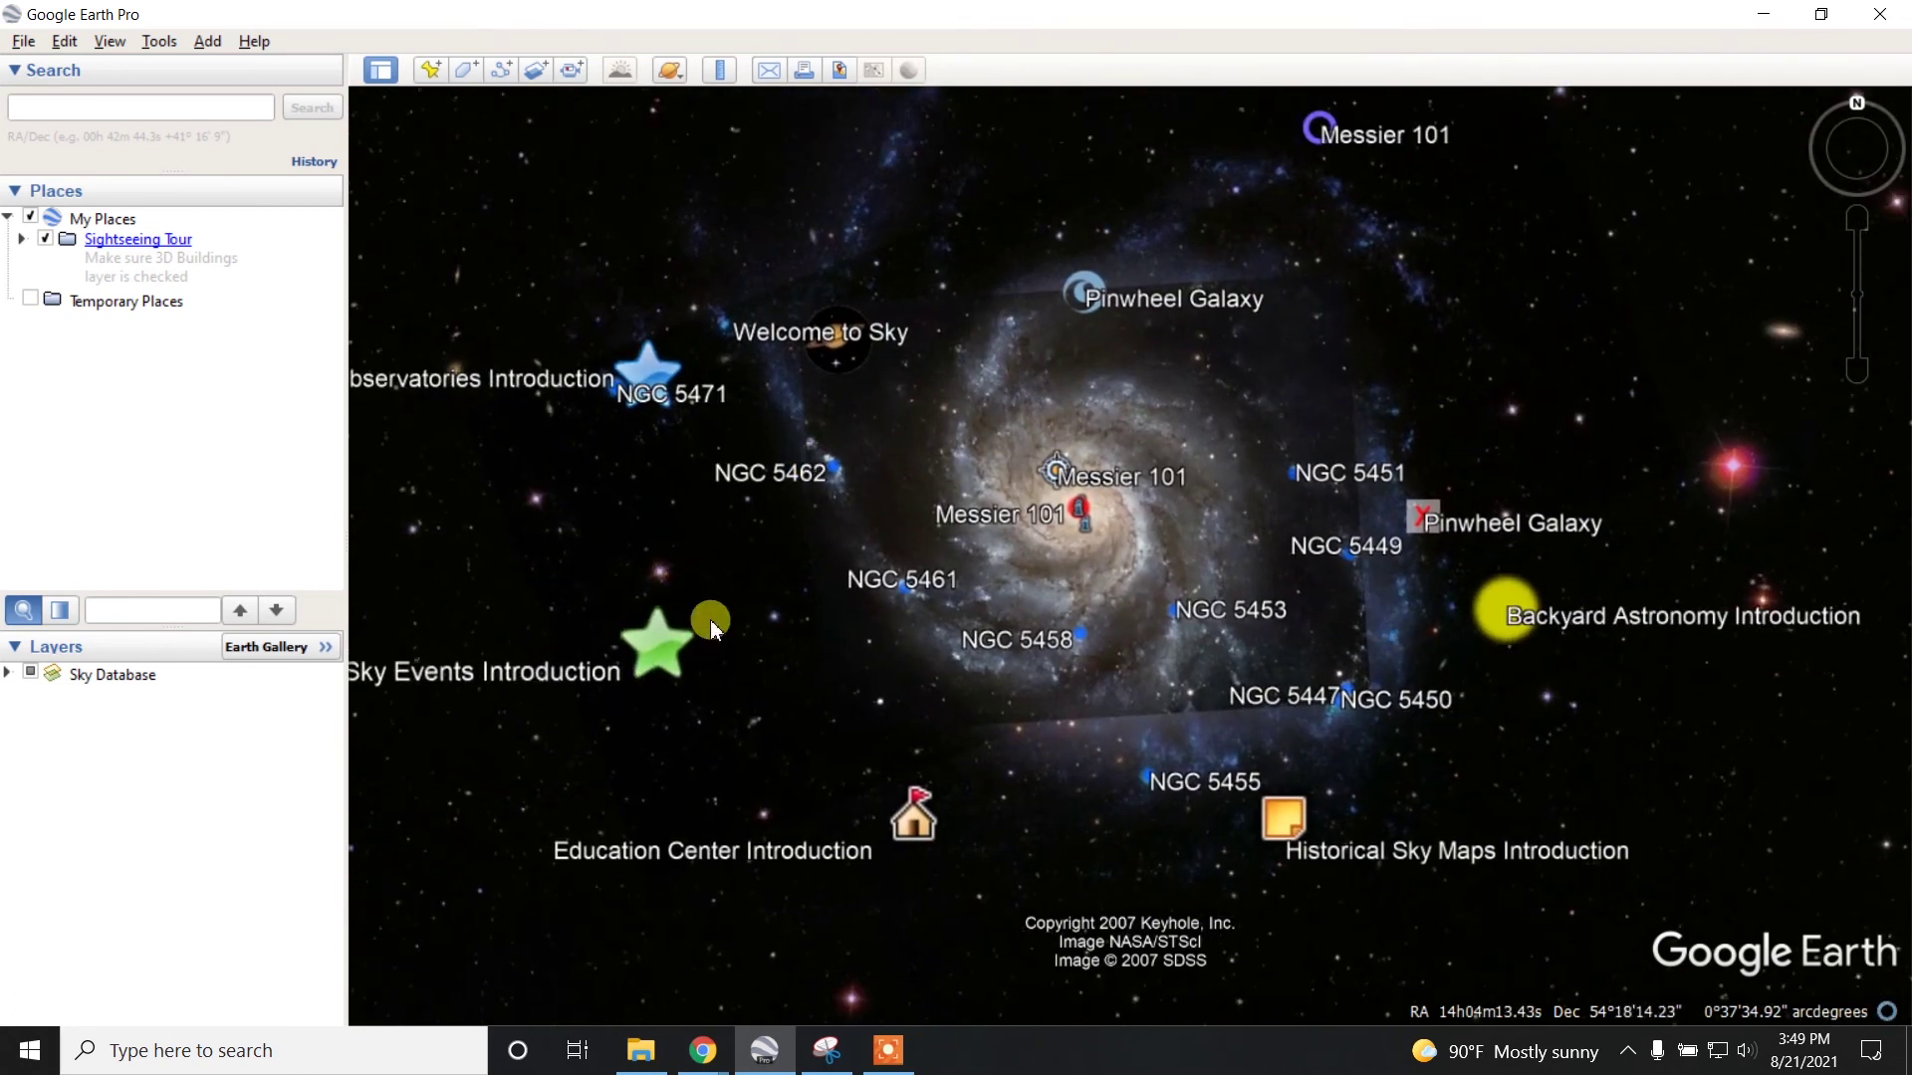